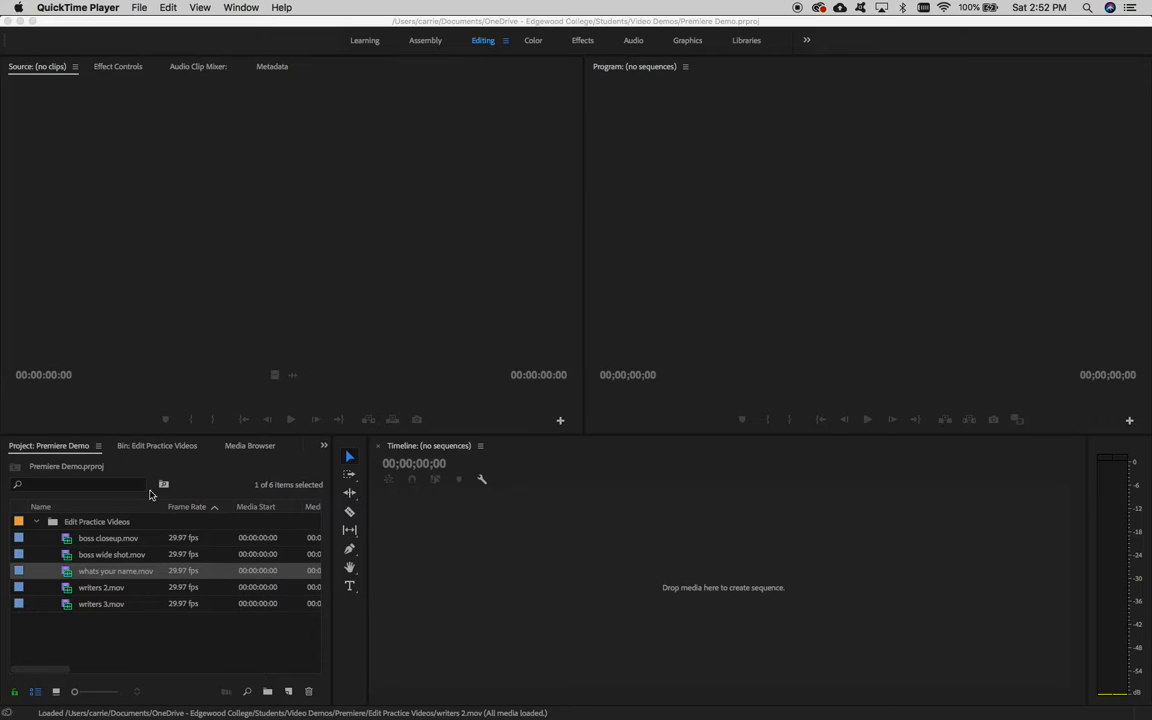
pyautogui.click(142, 655)
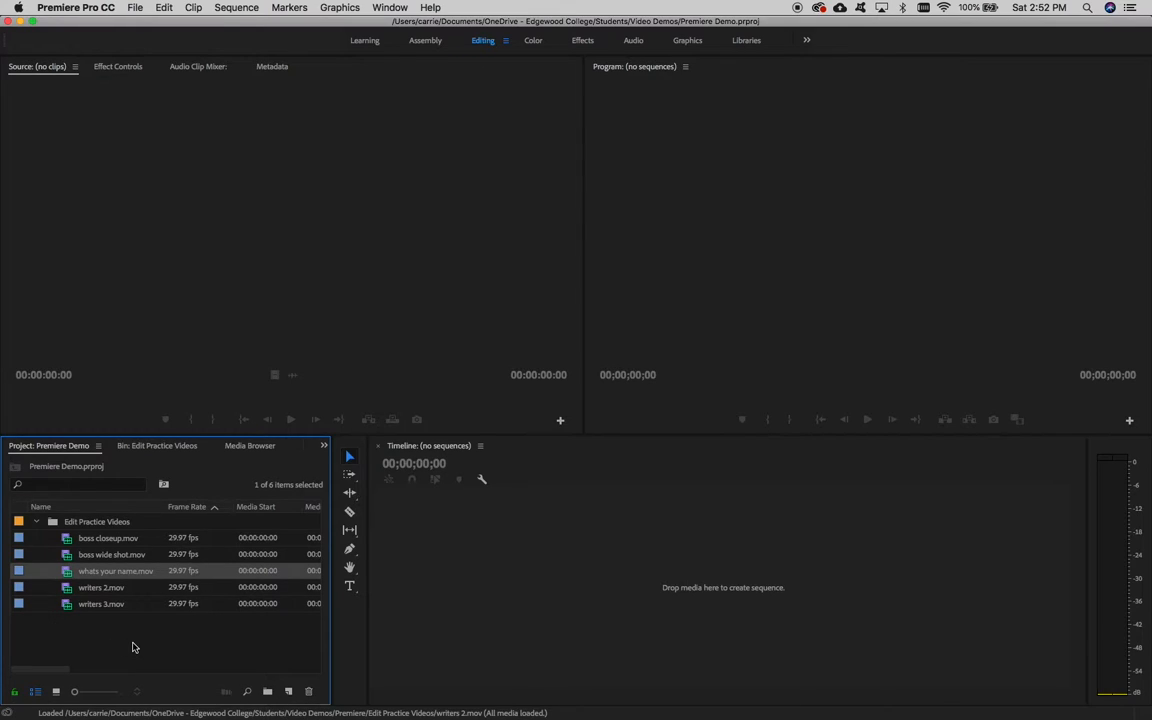
pyautogui.doubleClick(199, 651)
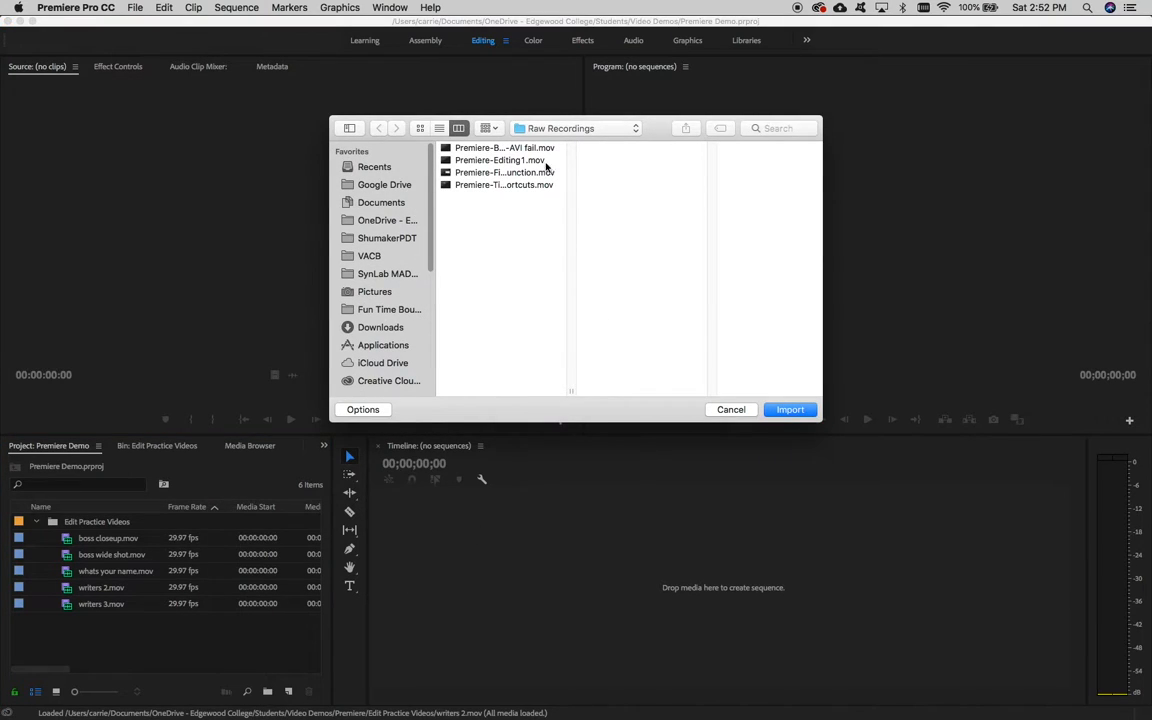
pyautogui.click(745, 410)
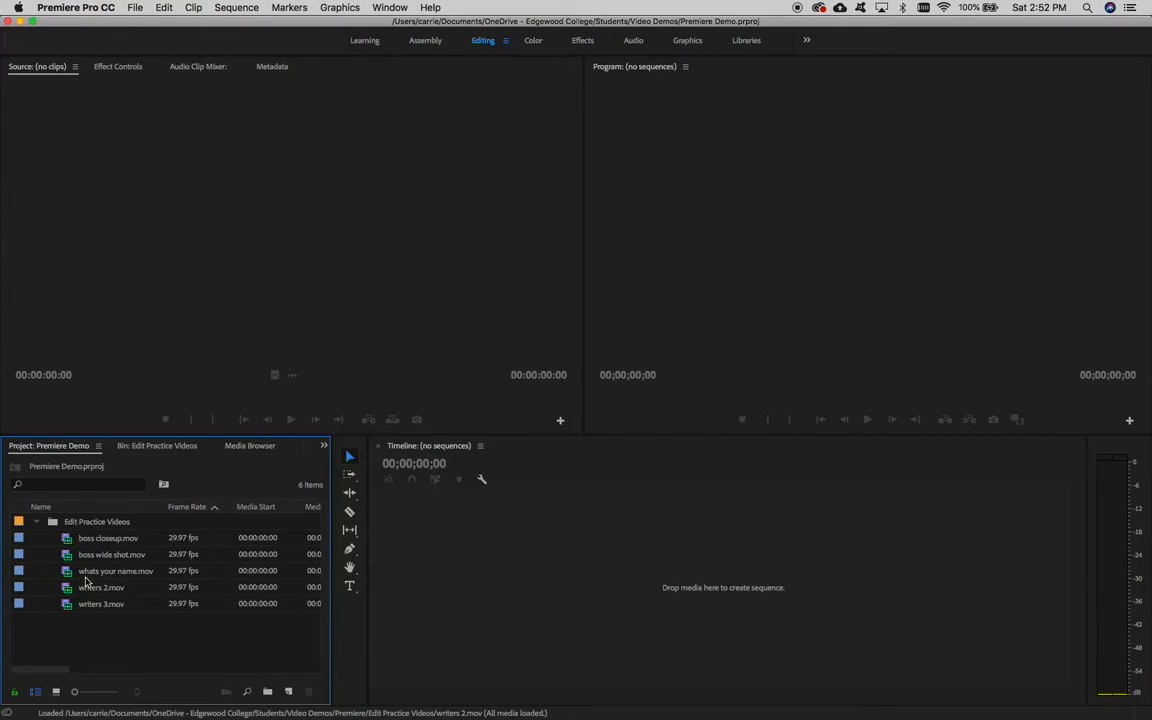
# - Open whats your name.mov in the Source Monitor, preview its opening seconds and return to the clip's start
pyautogui.moveTo(67, 578)
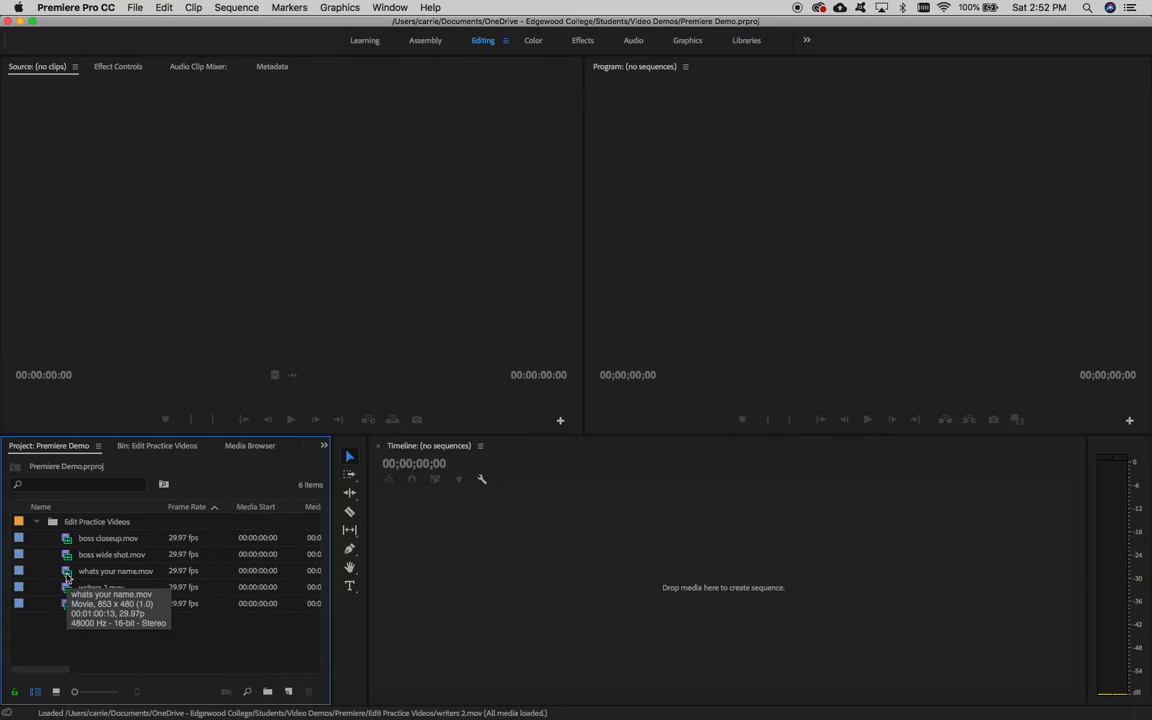
pyautogui.doubleClick(67, 576)
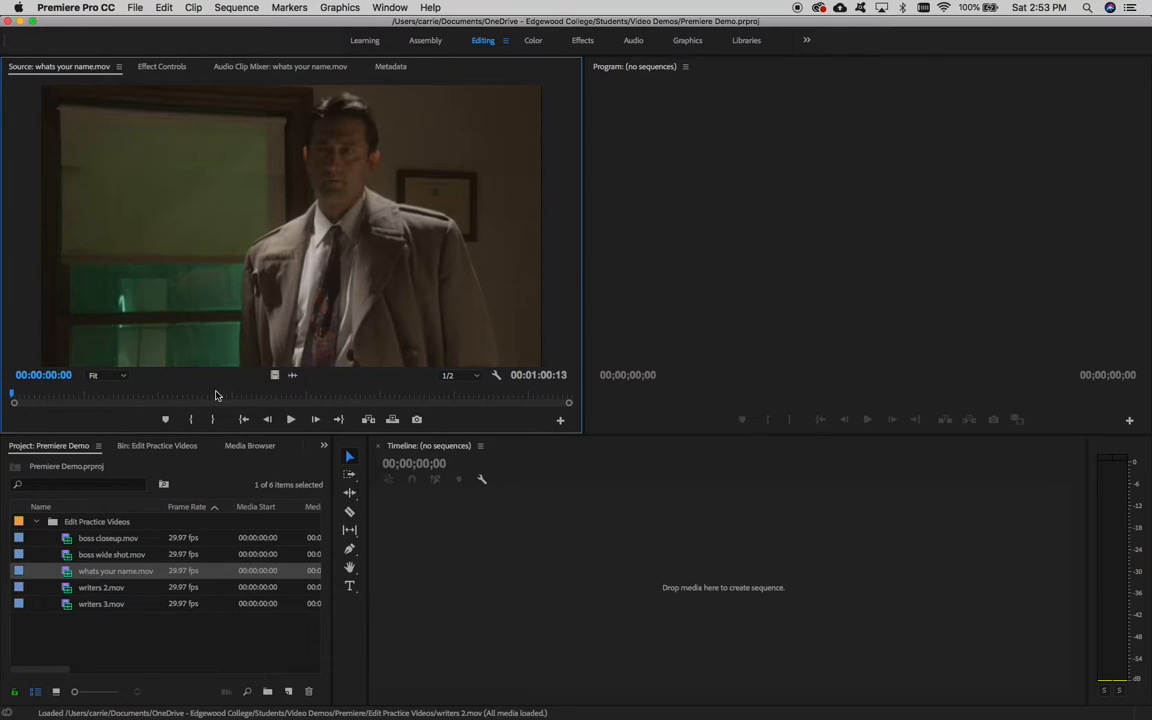
pyautogui.click(291, 420)
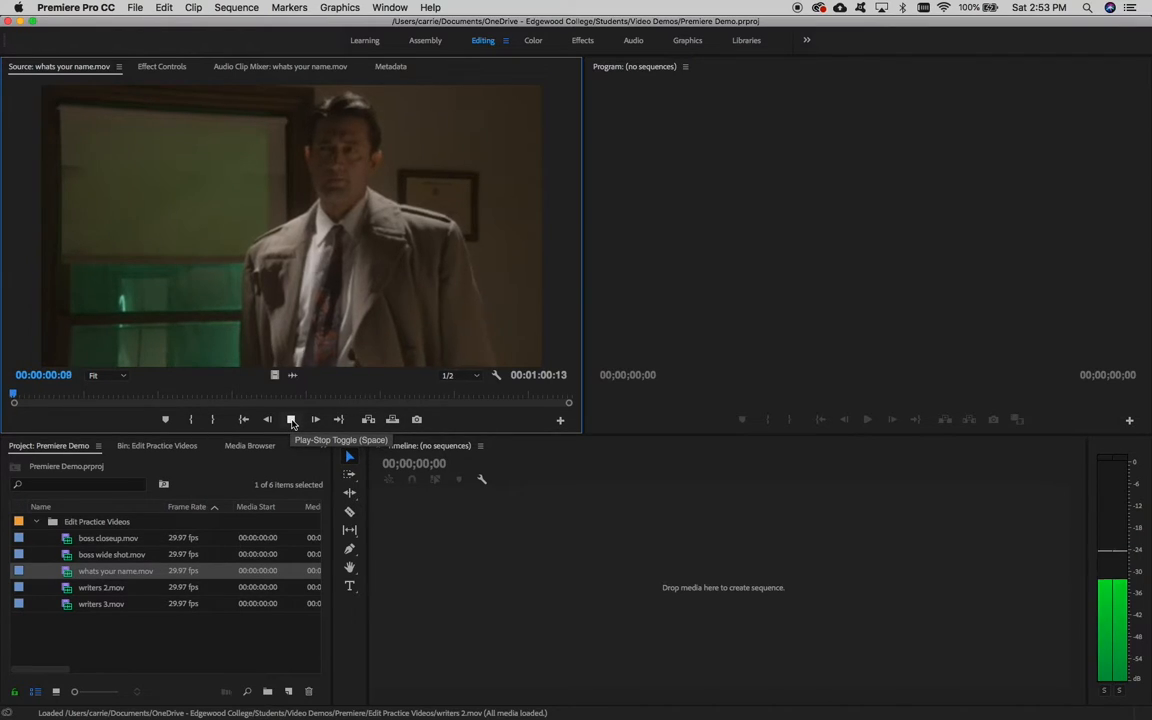
pyautogui.click(291, 420)
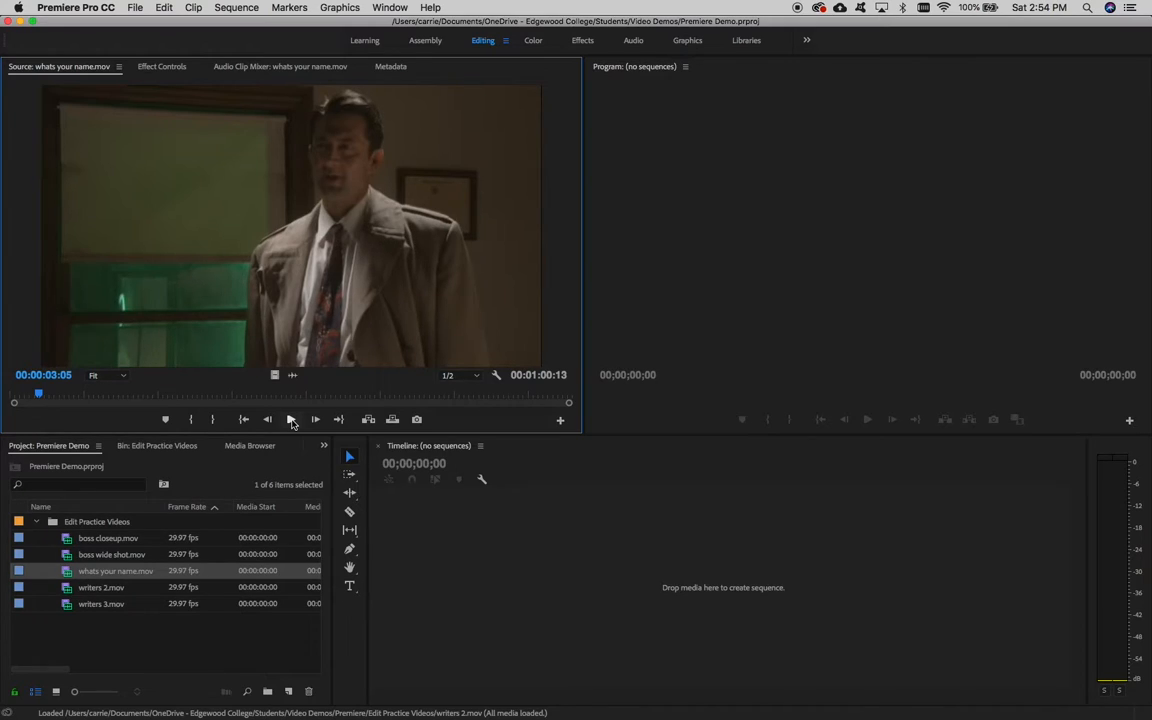
pyautogui.click(40, 397)
pyautogui.moveTo(40, 397); pyautogui.dragTo(10, 398)
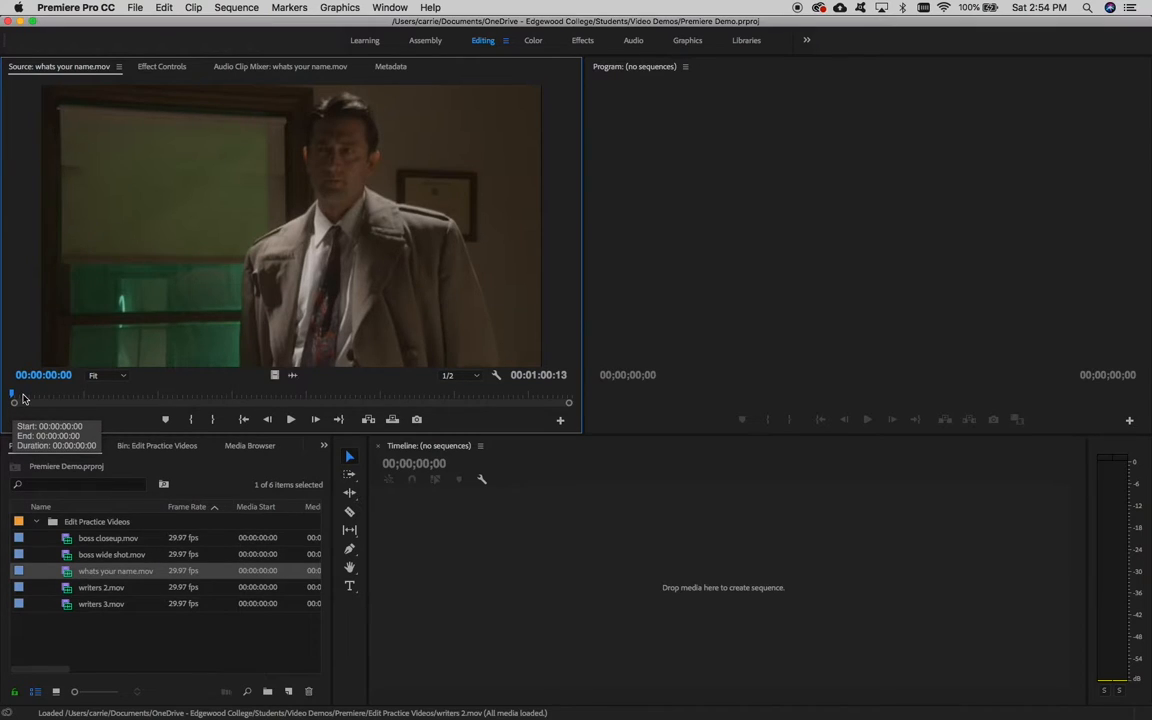
# - Play whats your name.mov from the start and mark its In point at 00:00:00:20
pyautogui.press('space')
pyautogui.press('space')
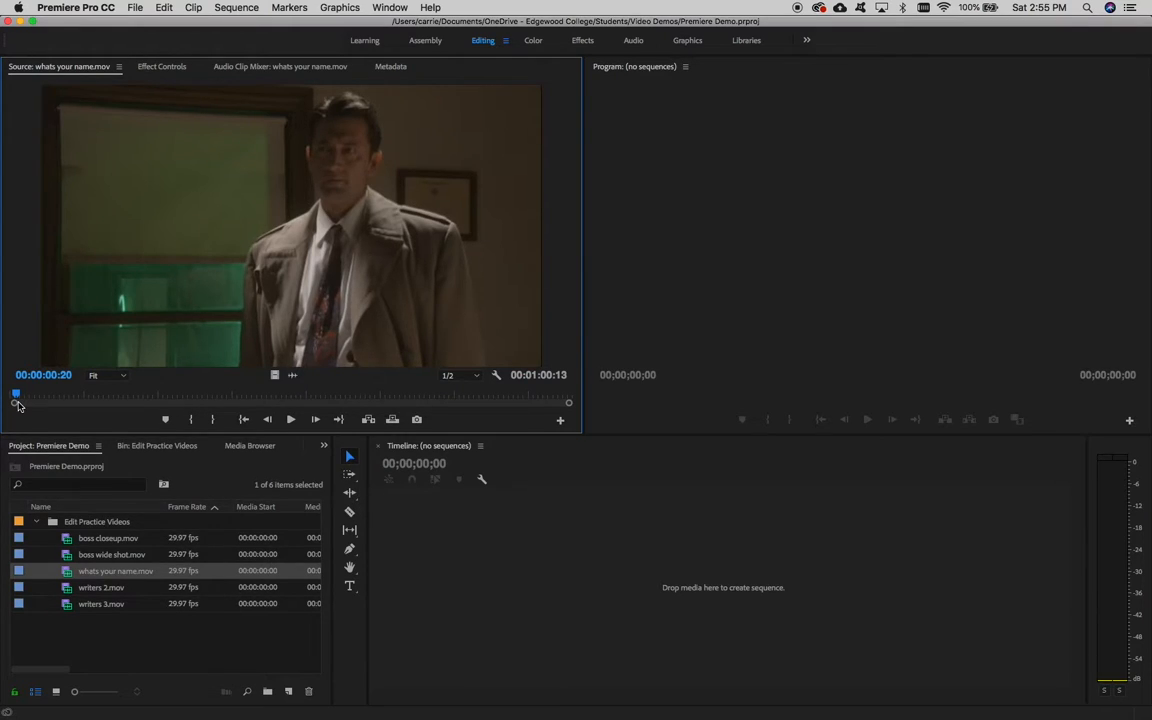
pyautogui.click(191, 421)
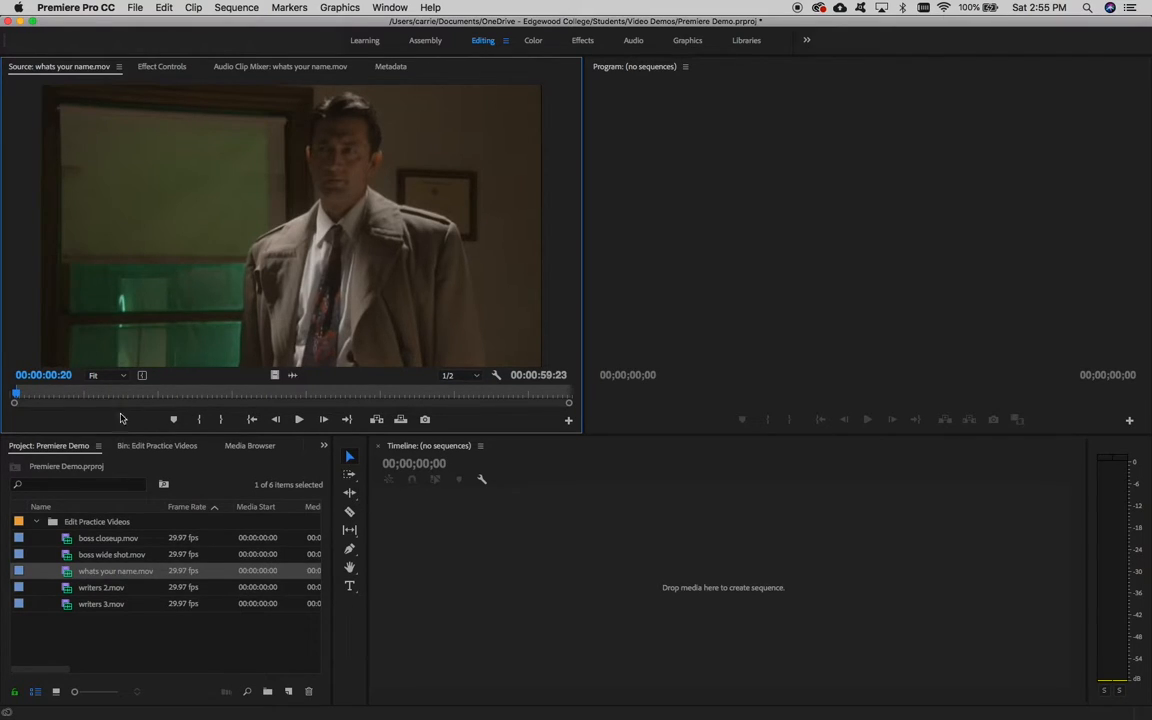
# - Play on through whats your name.mov and mark its Out point at 00:00:18:18
pyautogui.press('space')
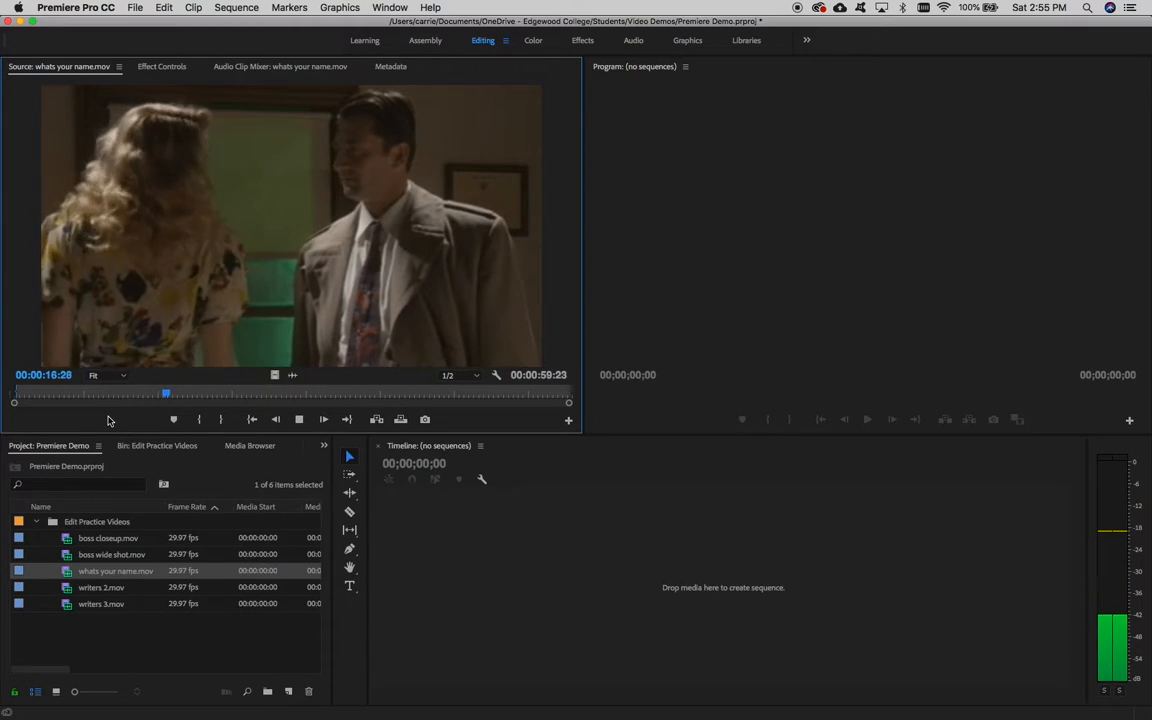
pyautogui.press('space')
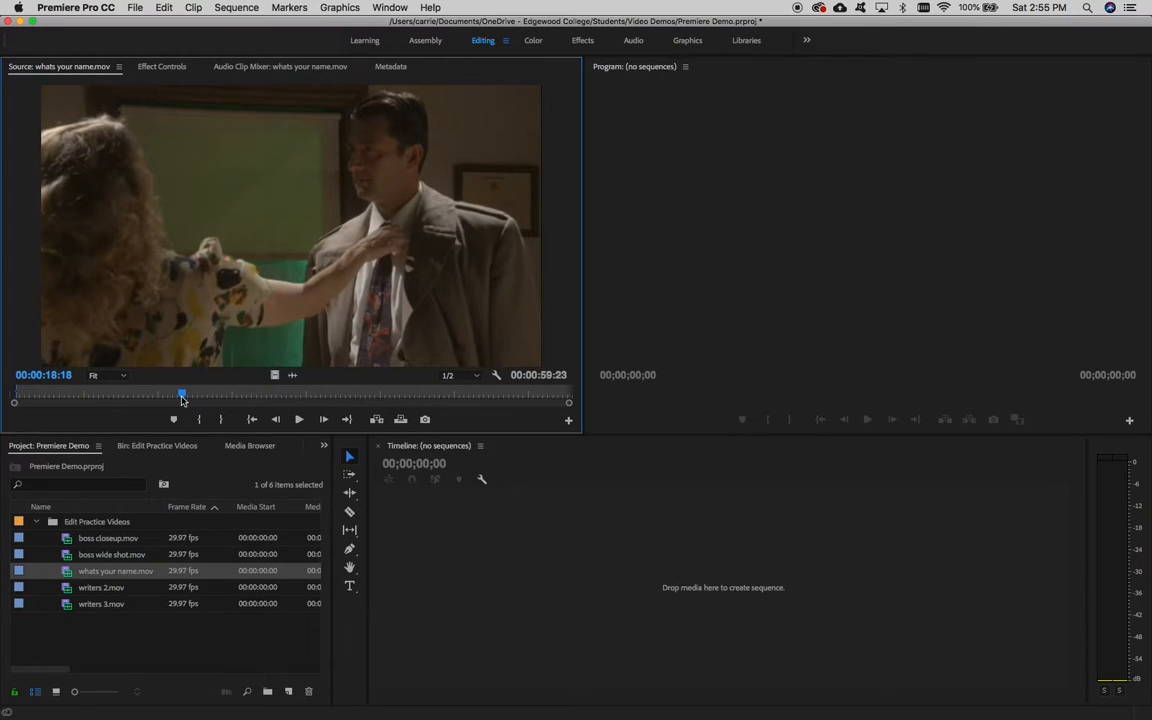
pyautogui.click(227, 425)
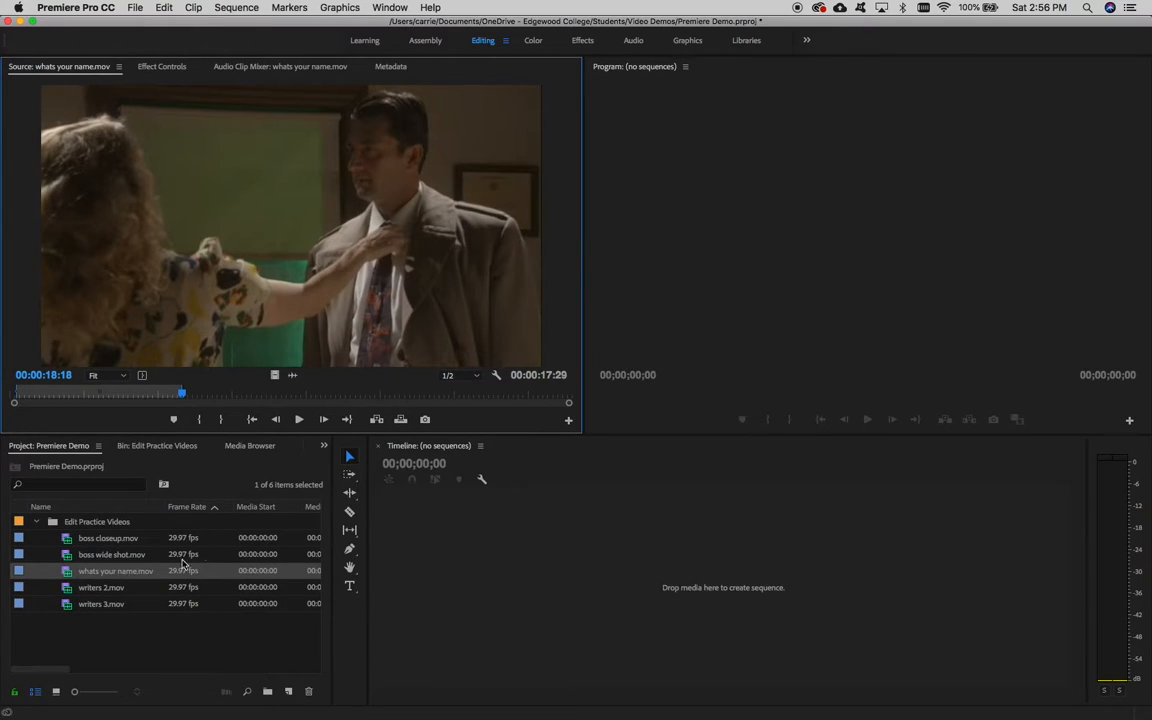
pyautogui.click(73, 671)
pyautogui.moveTo(73, 674); pyautogui.dragTo(30, 672)
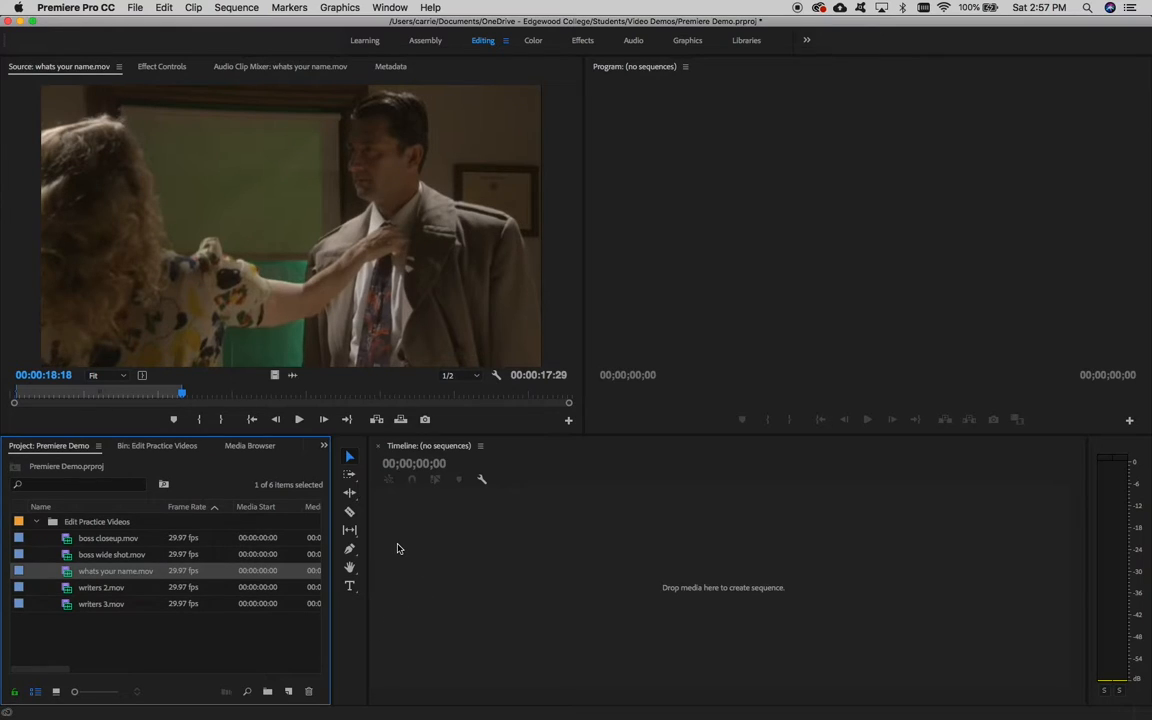
pyautogui.click(132, 7)
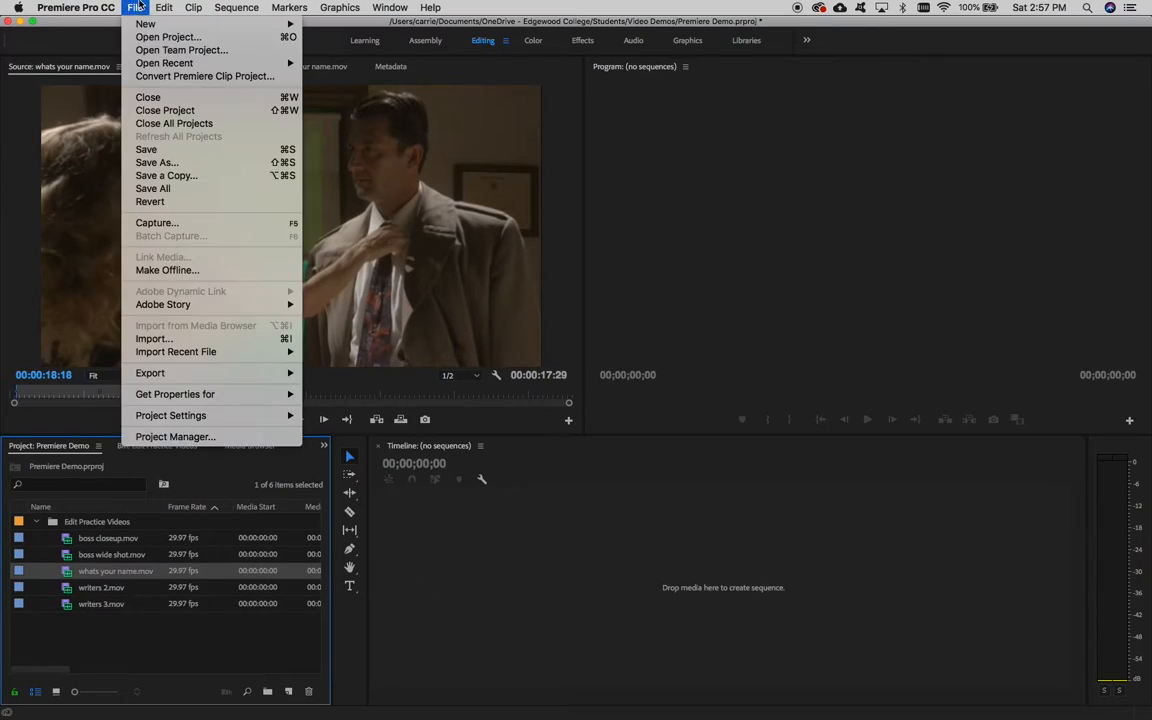
pyautogui.moveTo(143, 23)
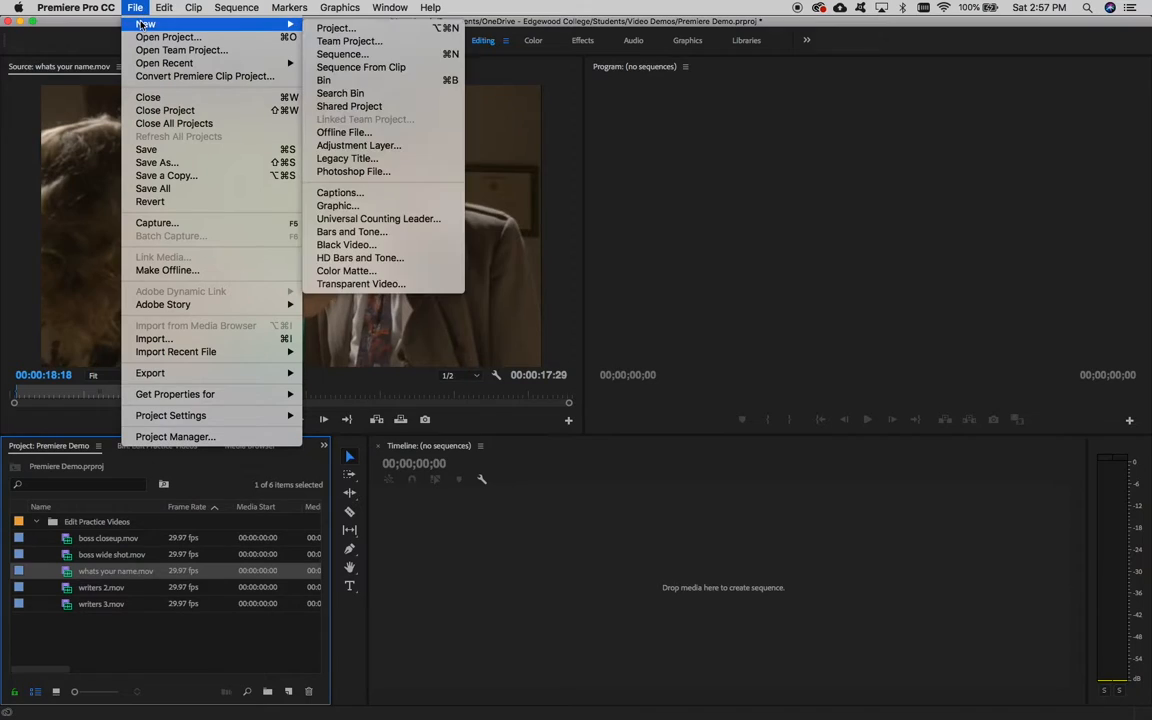
pyautogui.click(381, 55)
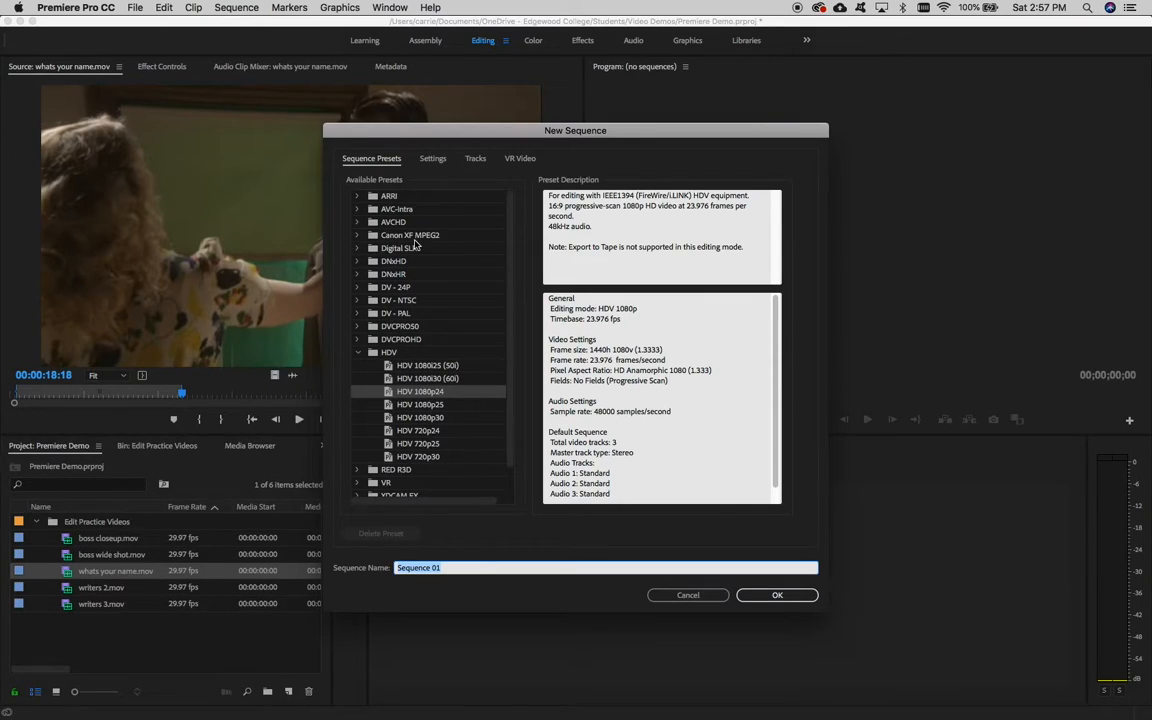
pyautogui.click(689, 596)
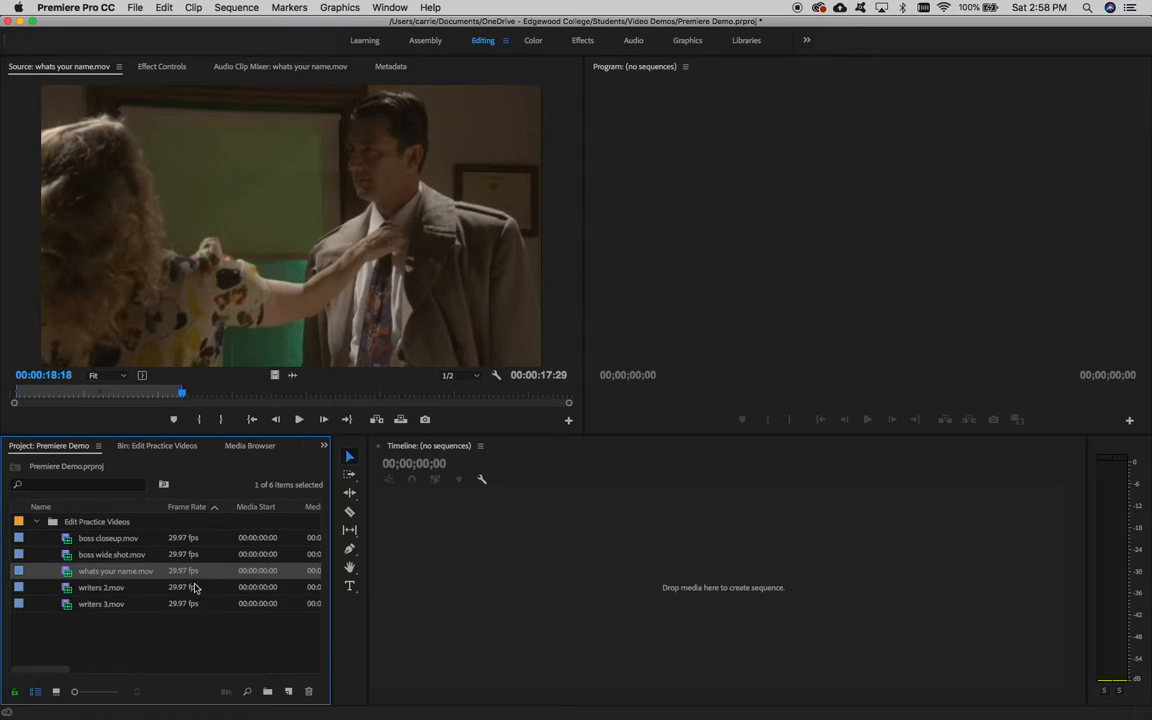
# - Create a sequence from the marked section of whats your name.mov in the empty timeline and rename it Practice Sequence 1
pyautogui.click(247, 188)
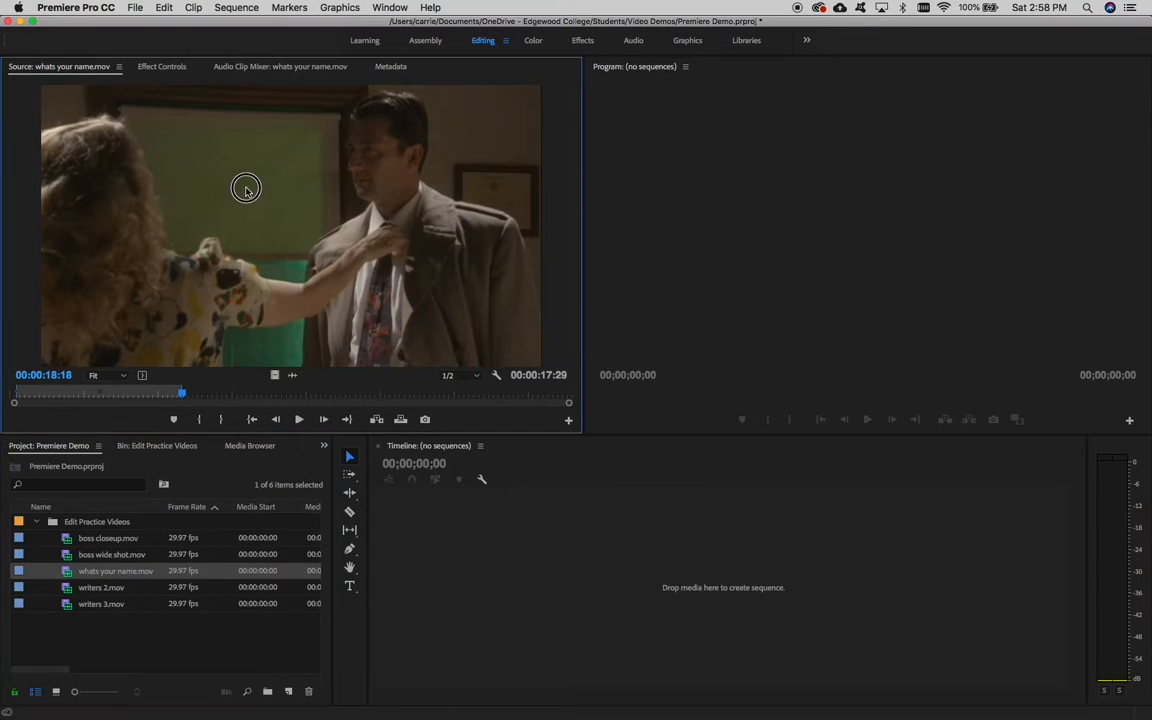
pyautogui.moveTo(267, 227); pyautogui.dragTo(520, 570)
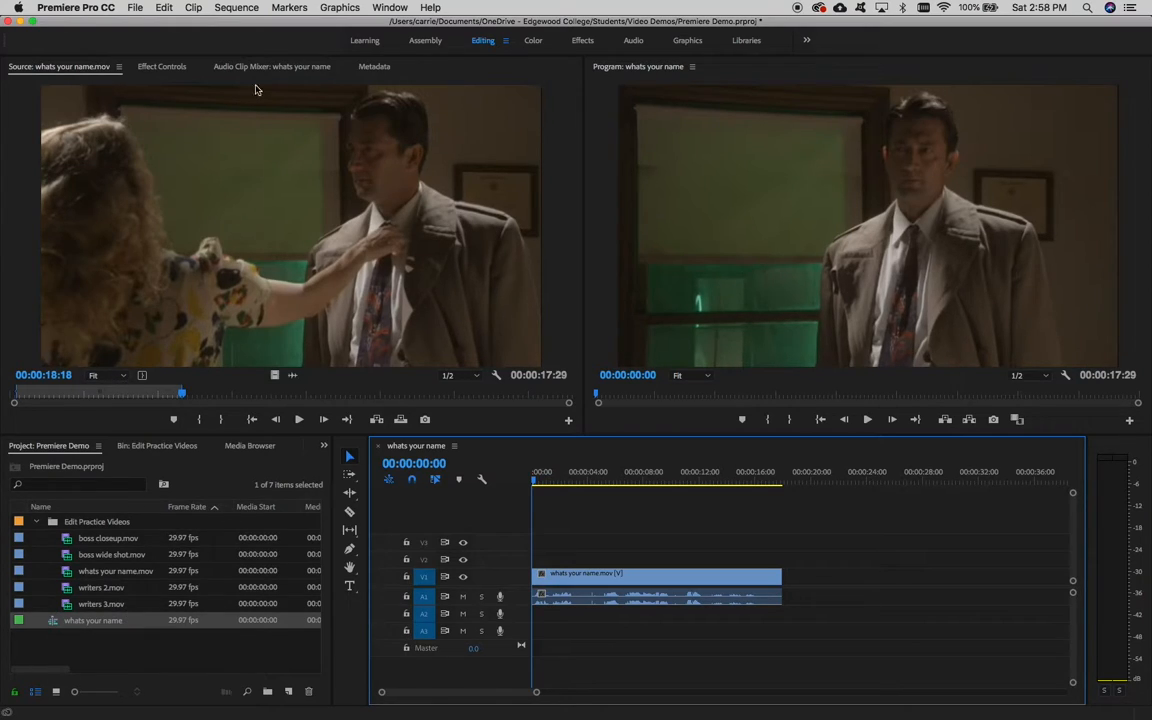
pyautogui.click(93, 621)
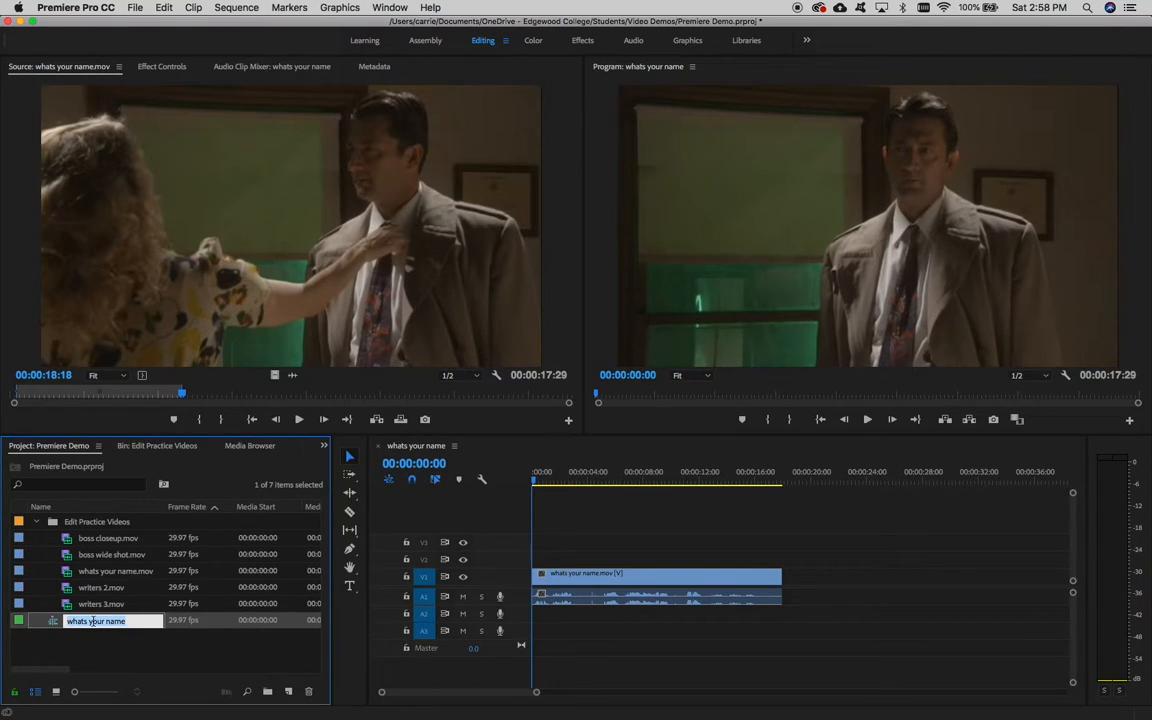
pyautogui.write('Practice Sequence 1')
pyautogui.press('Return')
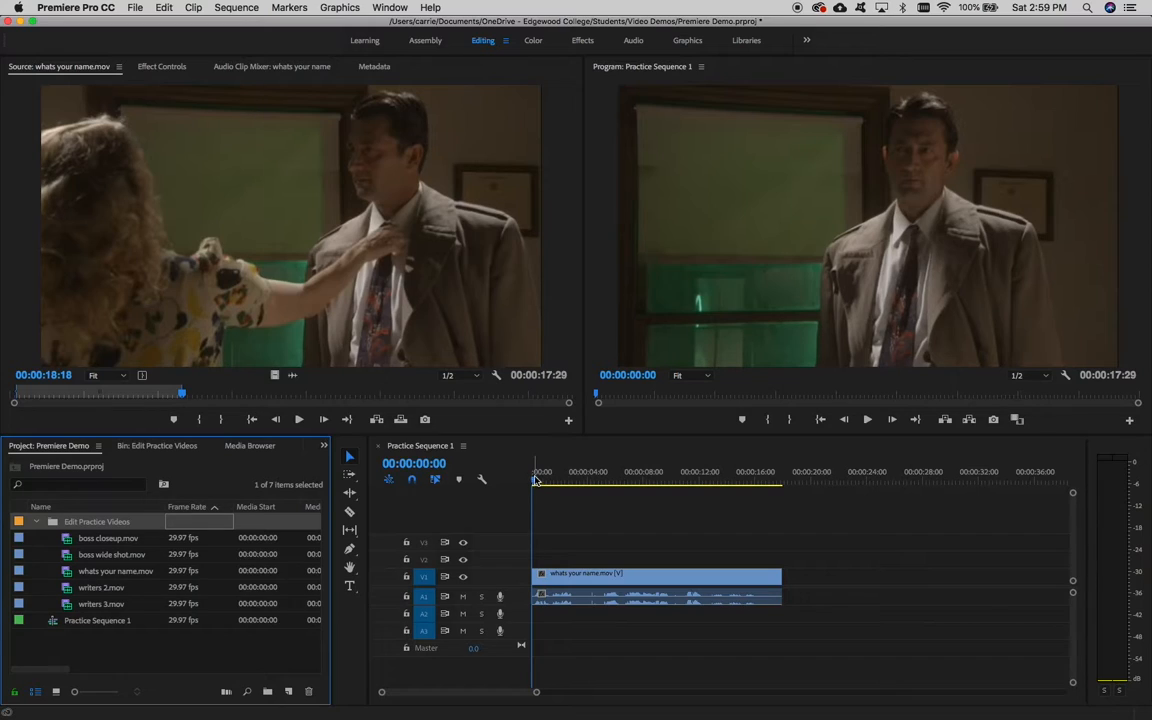
# - Preview the sequence's beginning and ending, leaving the playhead at the end of the clip at 00:00:17:29
pyautogui.click(612, 496)
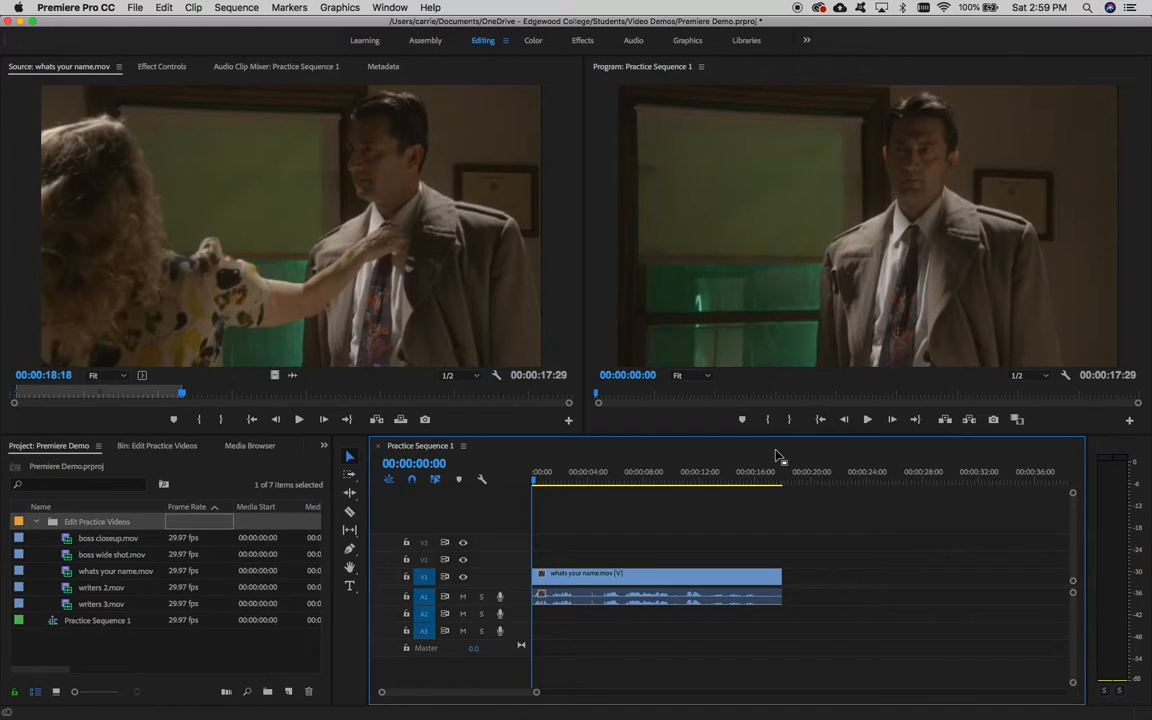
pyautogui.press('space')
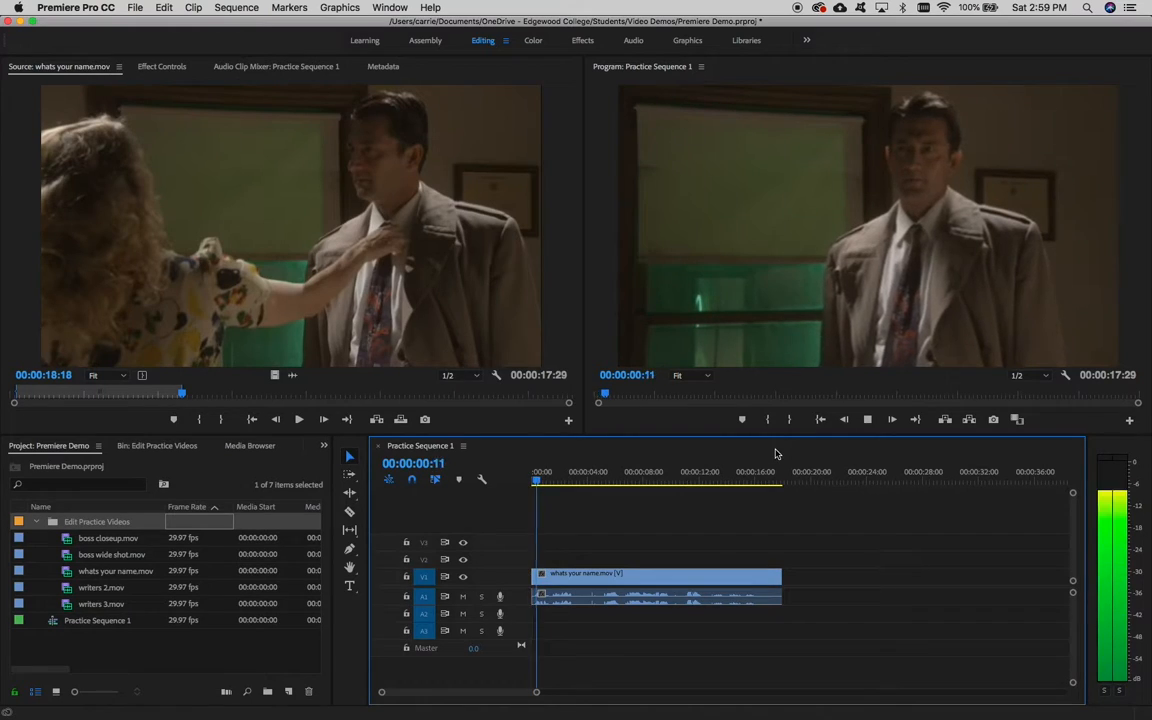
pyautogui.moveTo(557, 485); pyautogui.dragTo(751, 489)
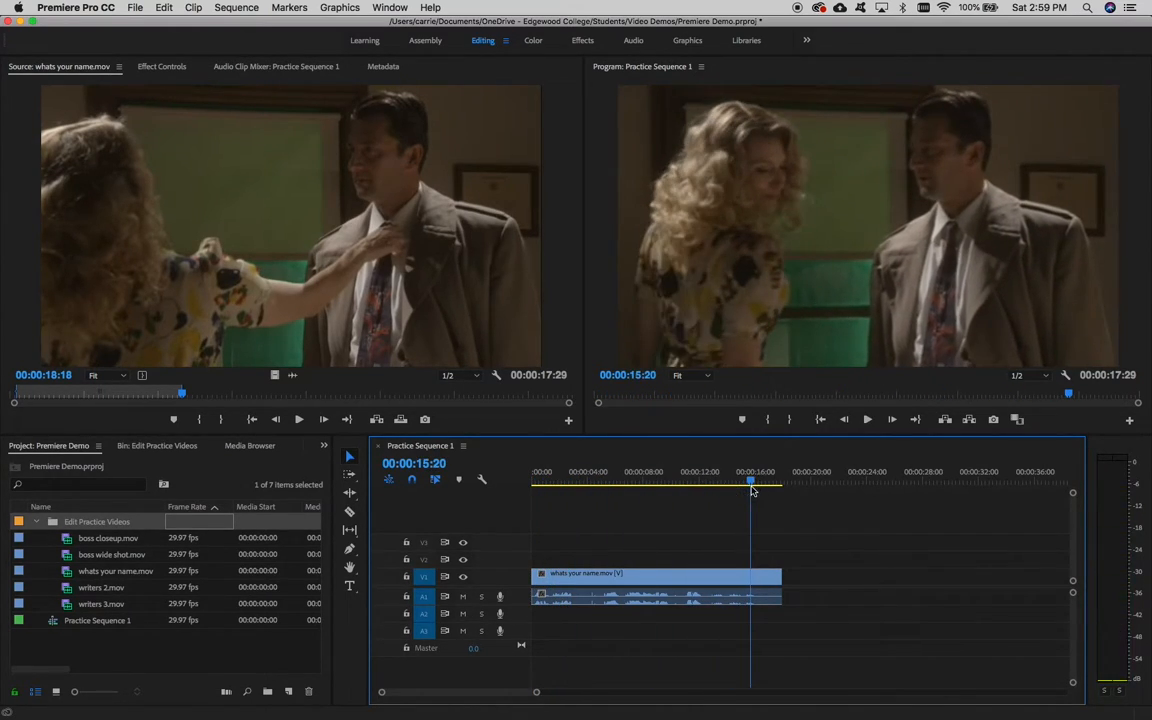
pyautogui.press('space')
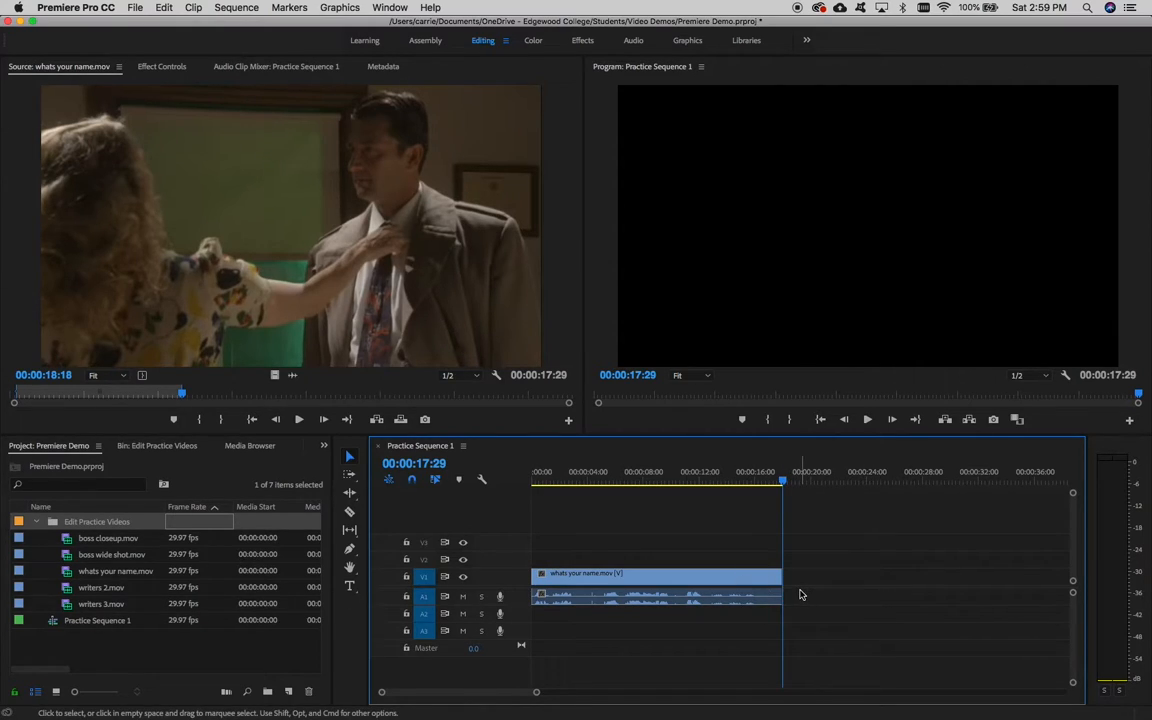
# - Open writers 2.mov in the Source Monitor, clear its existing In and Out points and return to the clip's start
pyautogui.doubleClick(67, 590)
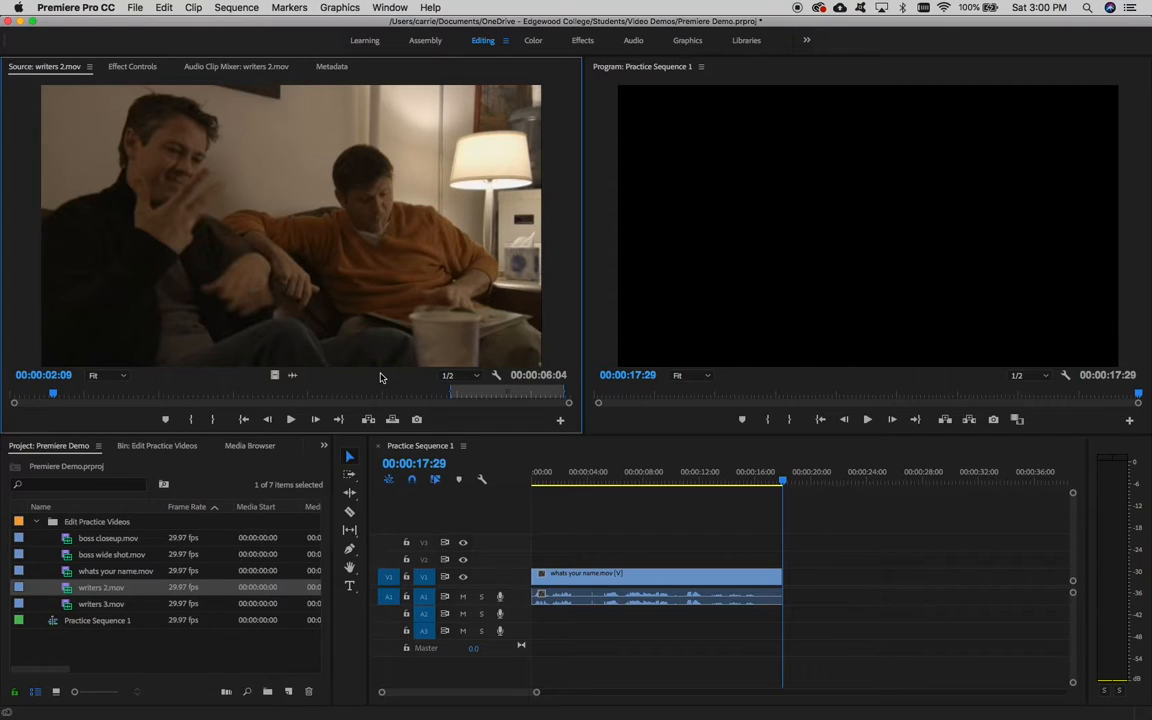
pyautogui.hotkey('alt', 'x')
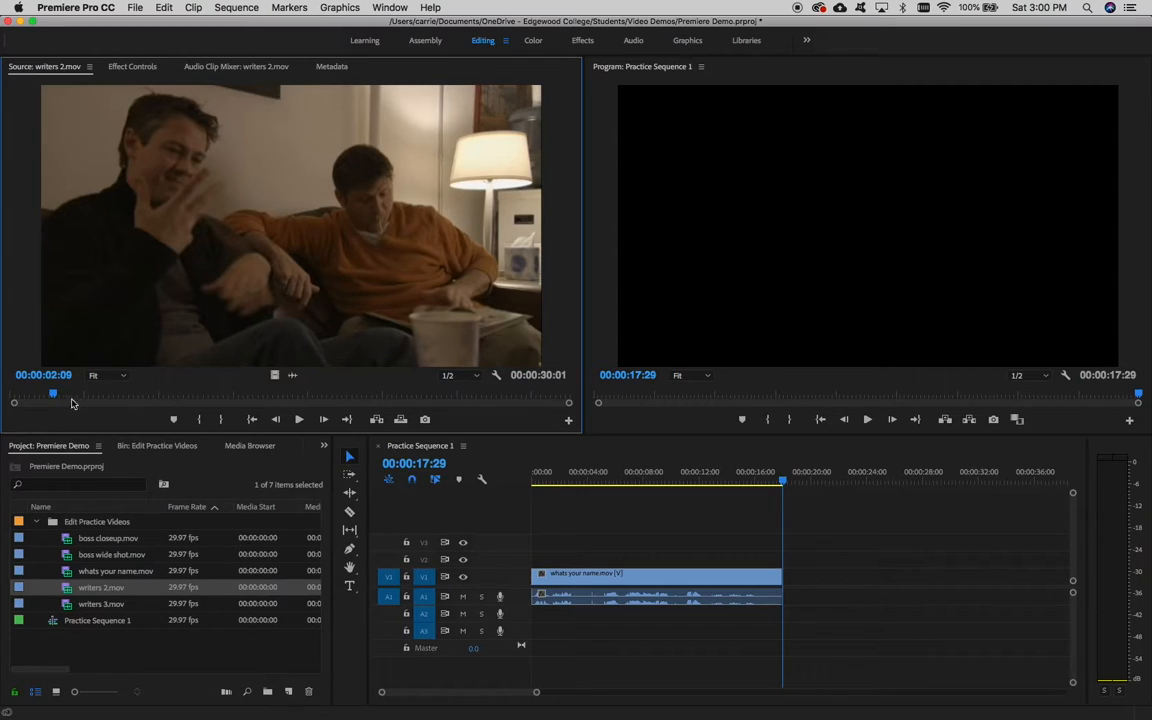
pyautogui.moveTo(54, 396); pyautogui.dragTo(9, 398)
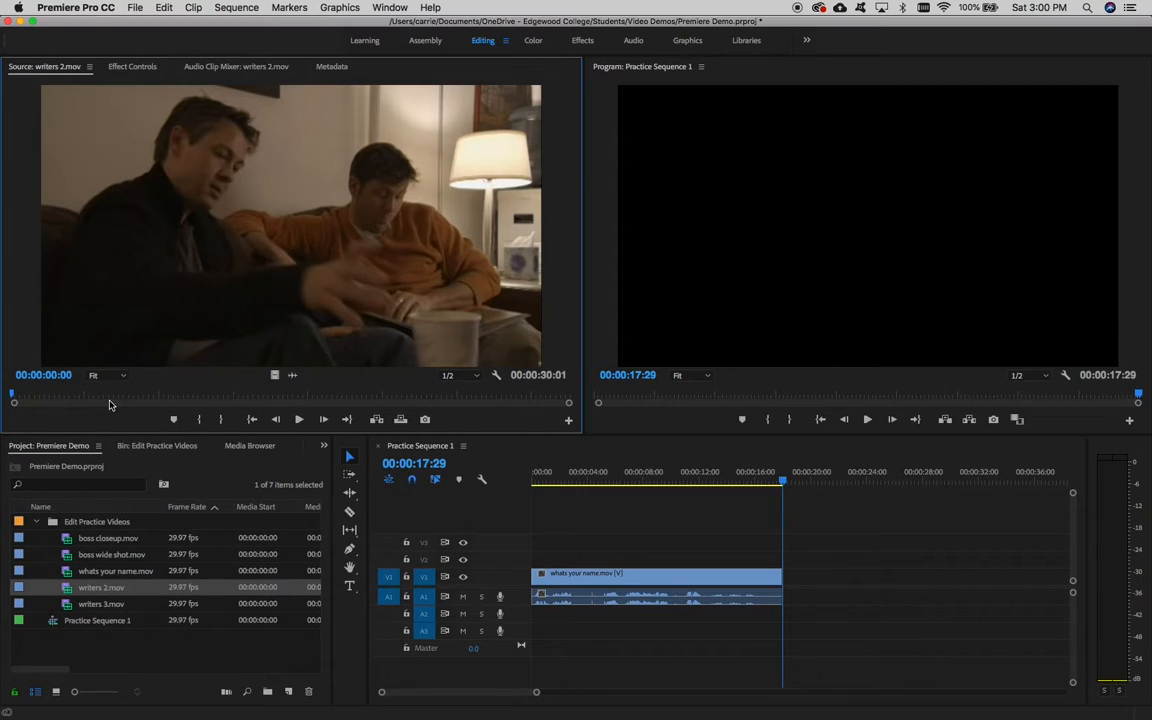
# - Play writers 2.mov from the start and mark its In point at 00:00:10:23
pyautogui.press('space')
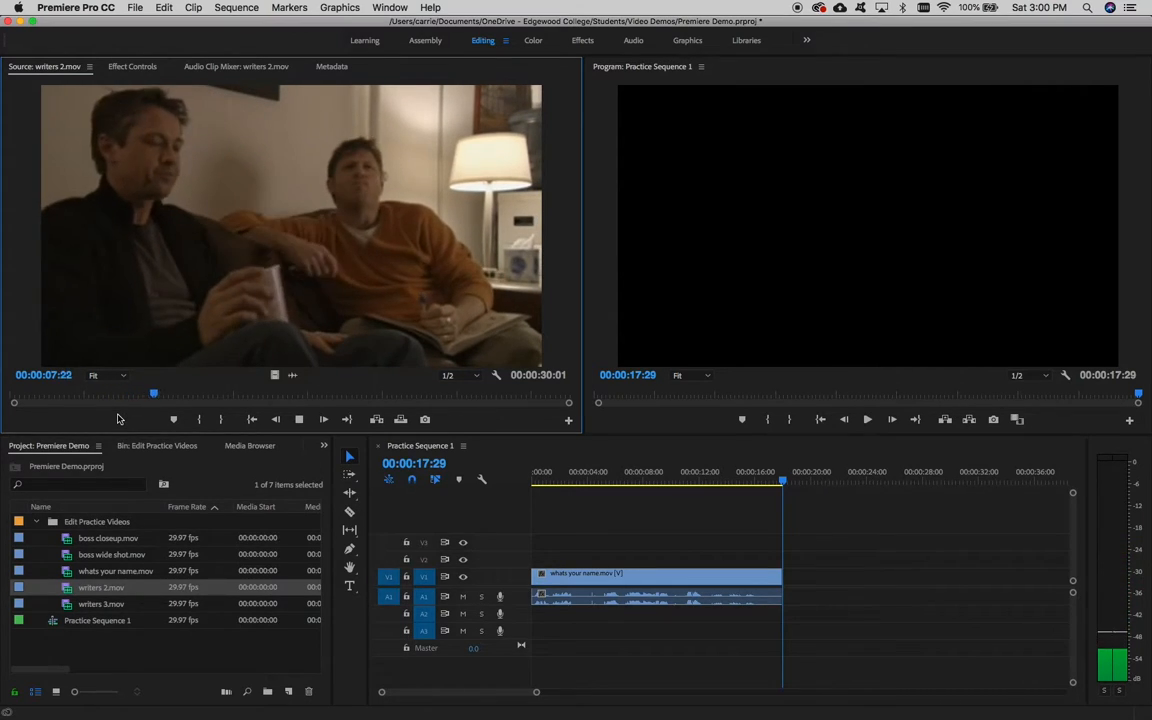
pyautogui.press('space')
pyautogui.press('space')
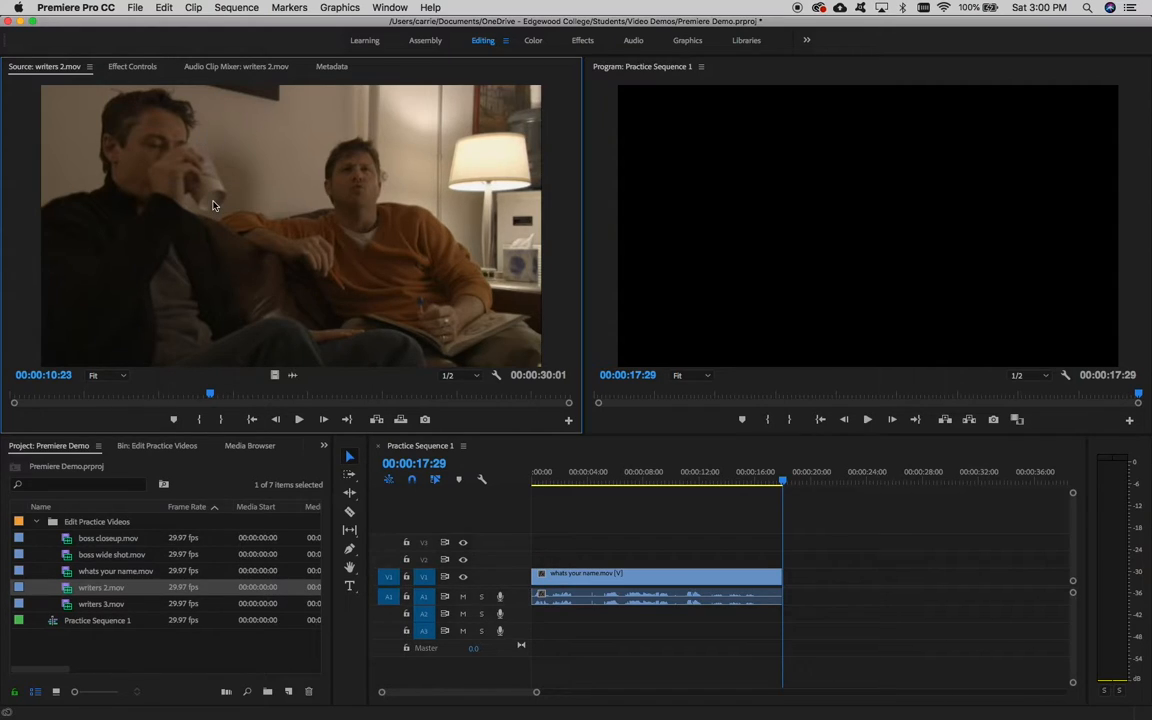
pyautogui.press('i')
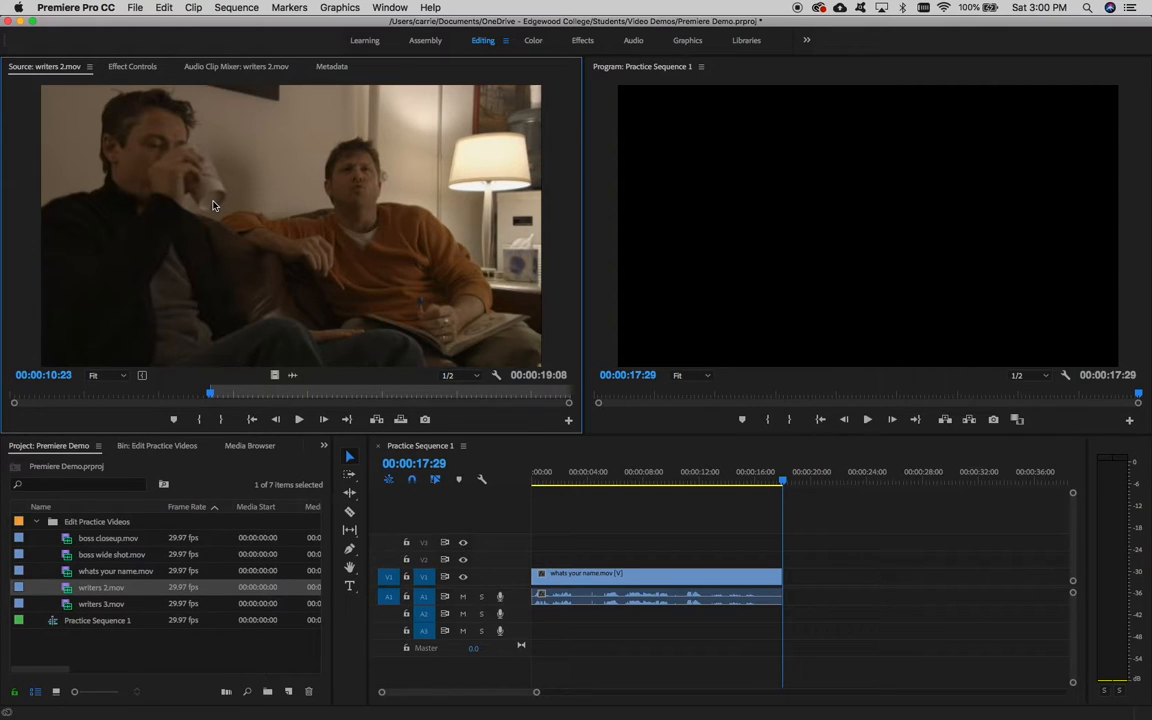
# - Play on through writers 2.mov and mark its Out point at 00:00:18:20
pyautogui.press('space')
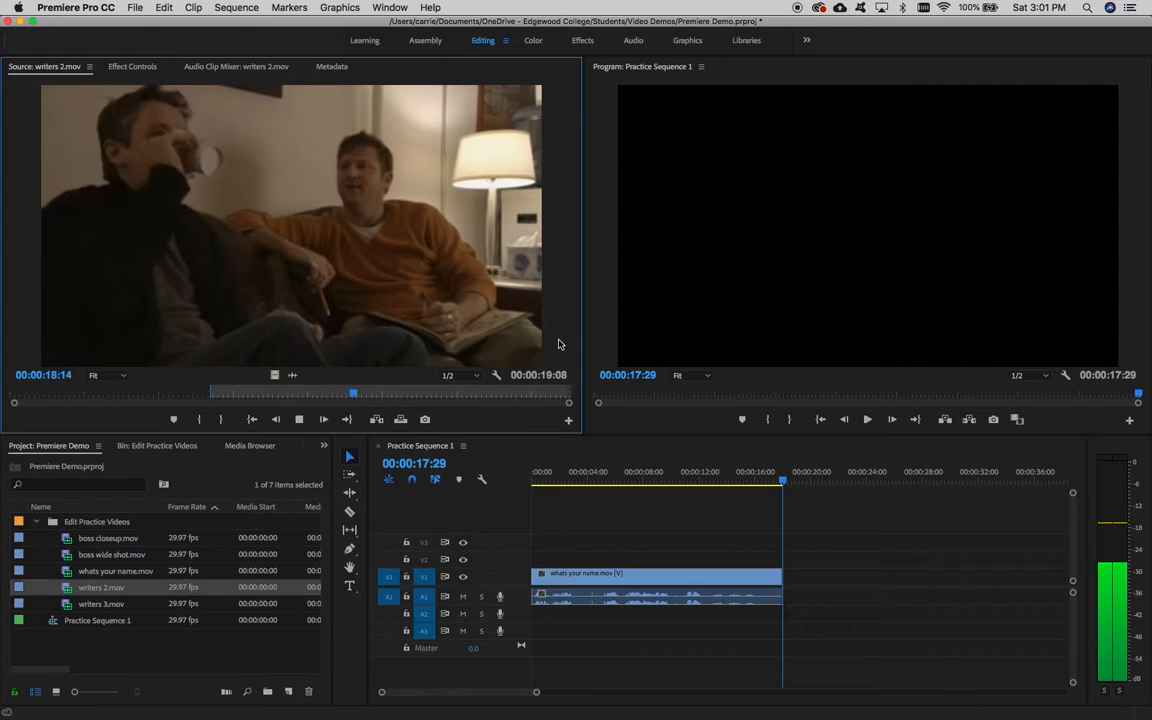
pyautogui.press('space')
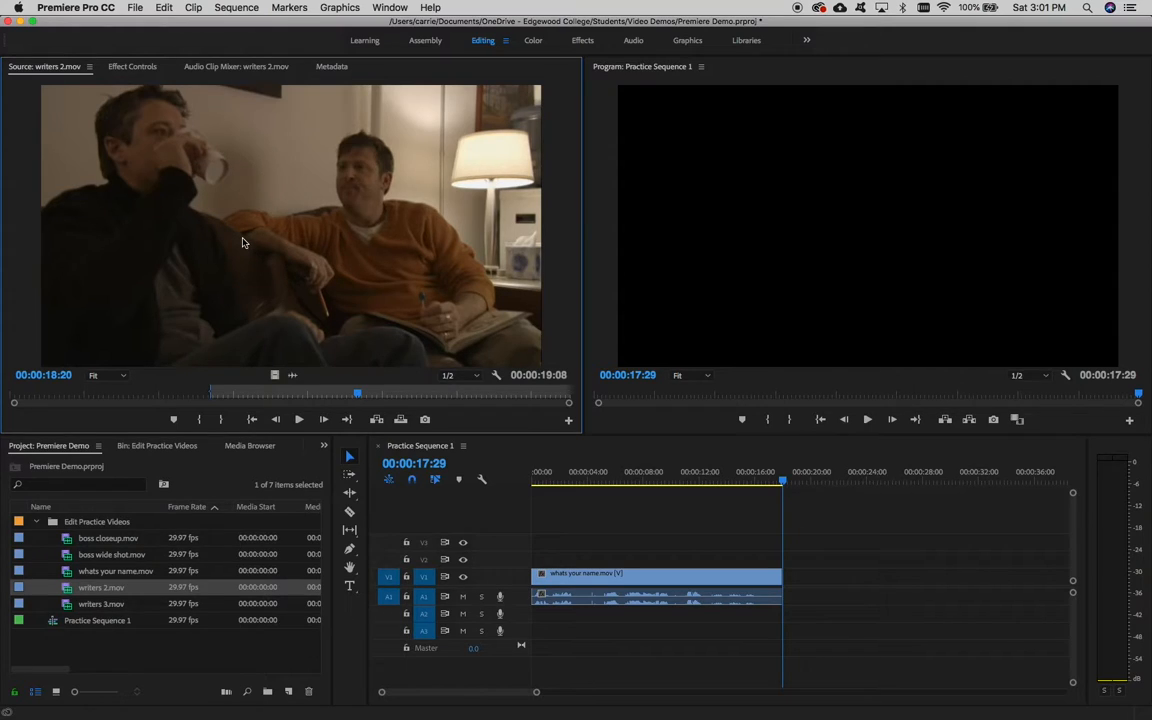
pyautogui.press('o')
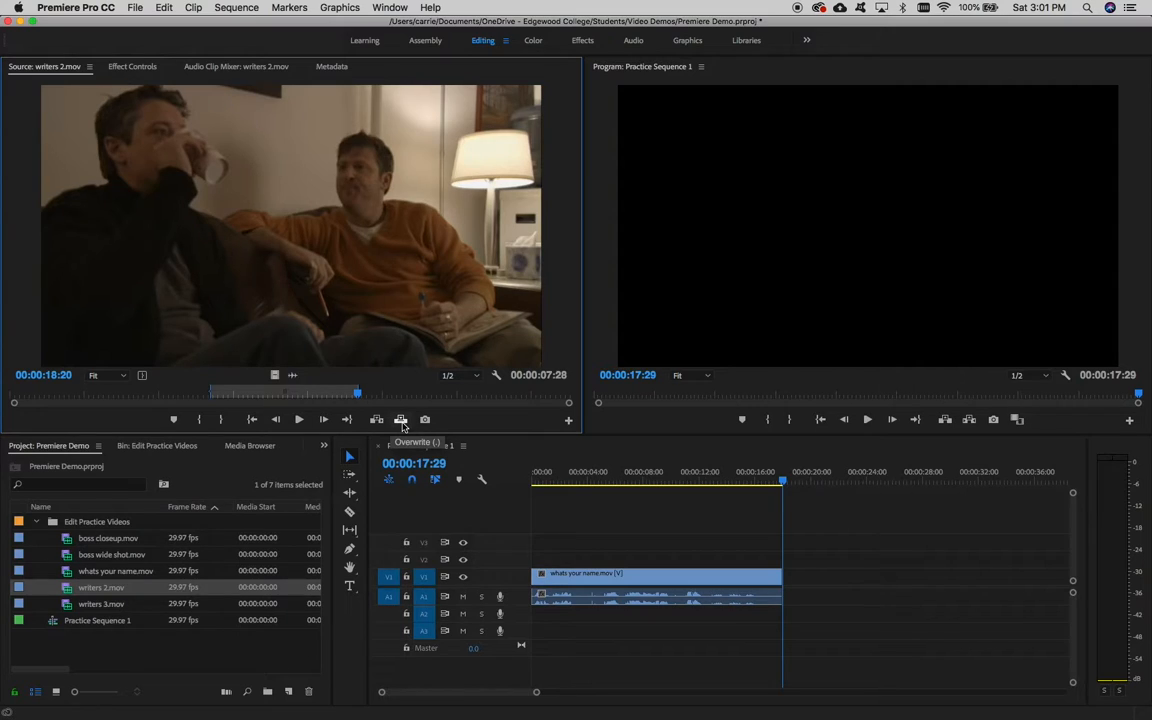
# - Try overwriting the sequence with the marked writers 2.mov section at 00:00:10:15, and undo the edit
pyautogui.moveTo(752, 484); pyautogui.dragTo(679, 487)
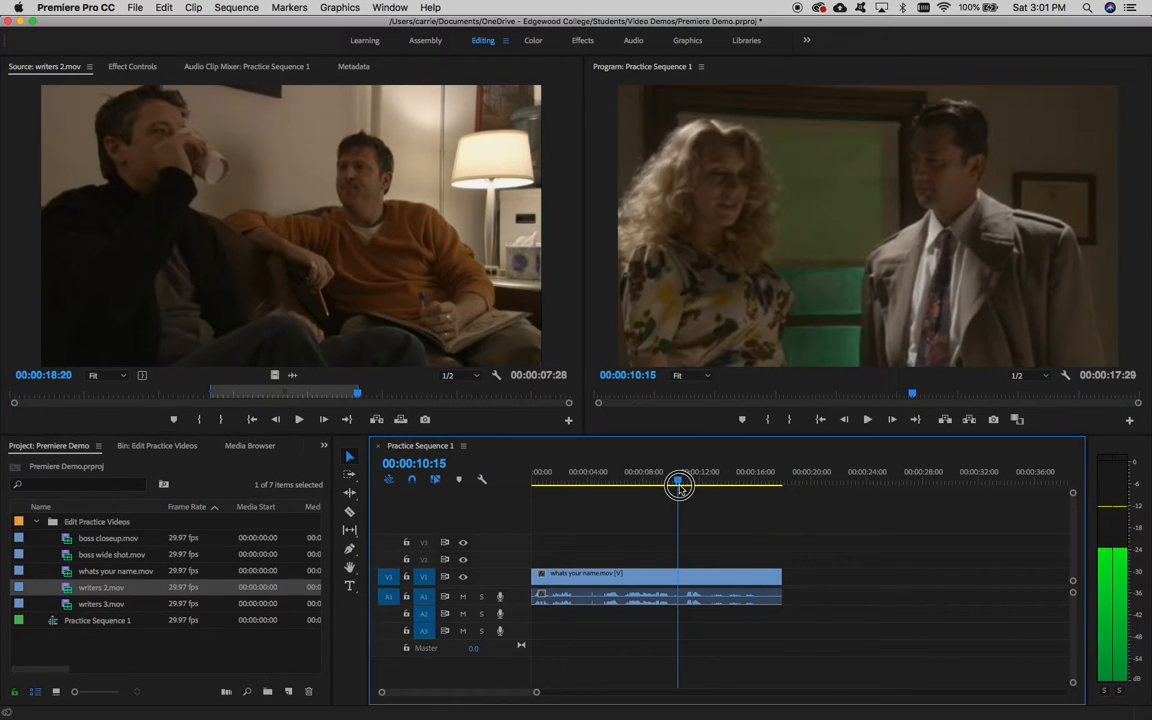
pyautogui.press('.')
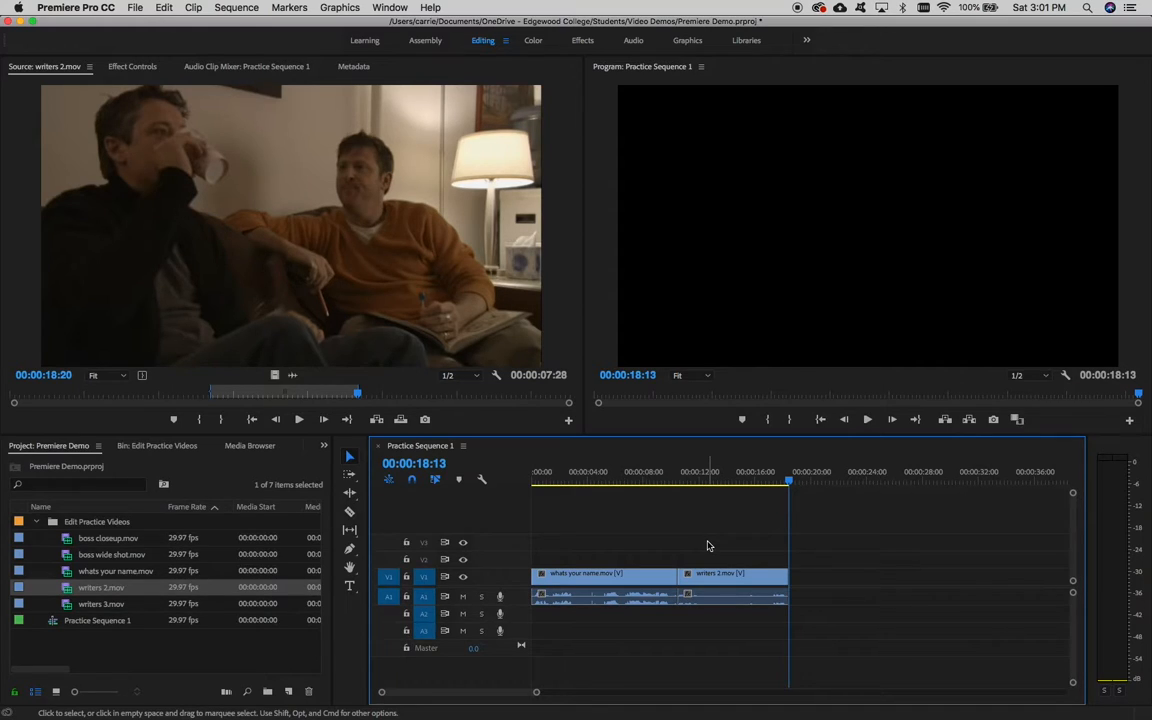
pyautogui.press('super+z')
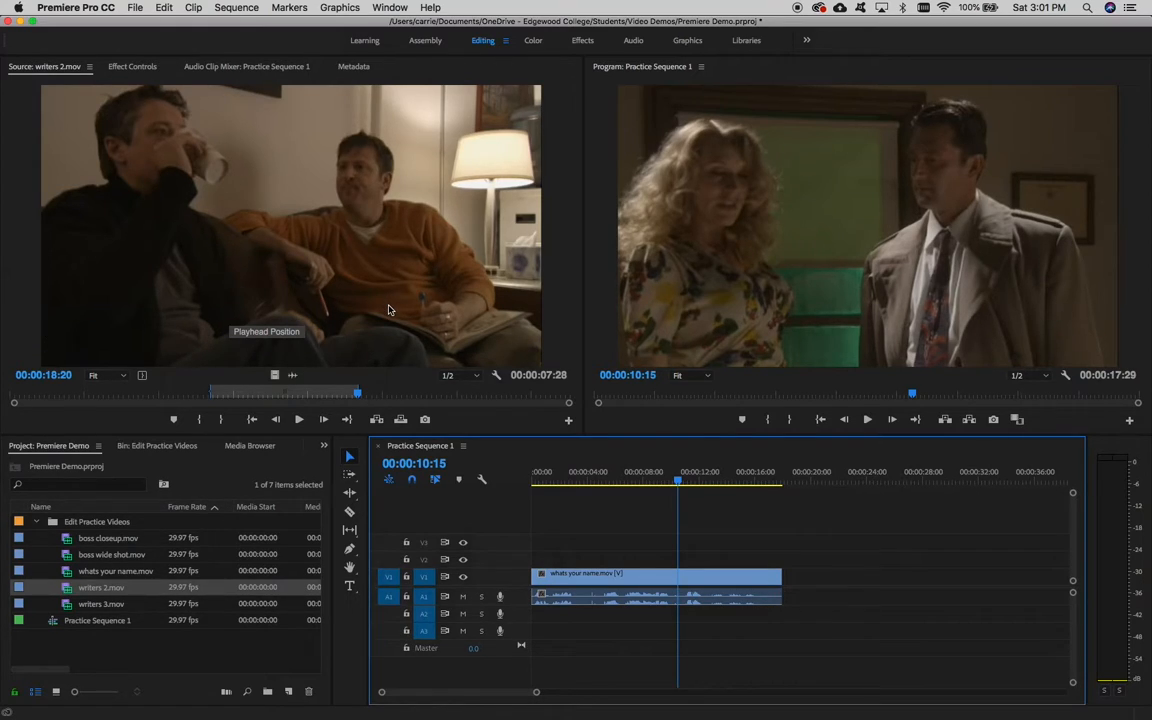
# - Overwrite the marked writers 2.mov section onto V1 and A1 at the first clip's end, 00:00:17:29, and play the cut from 00:00:16:09
pyautogui.click(390, 614)
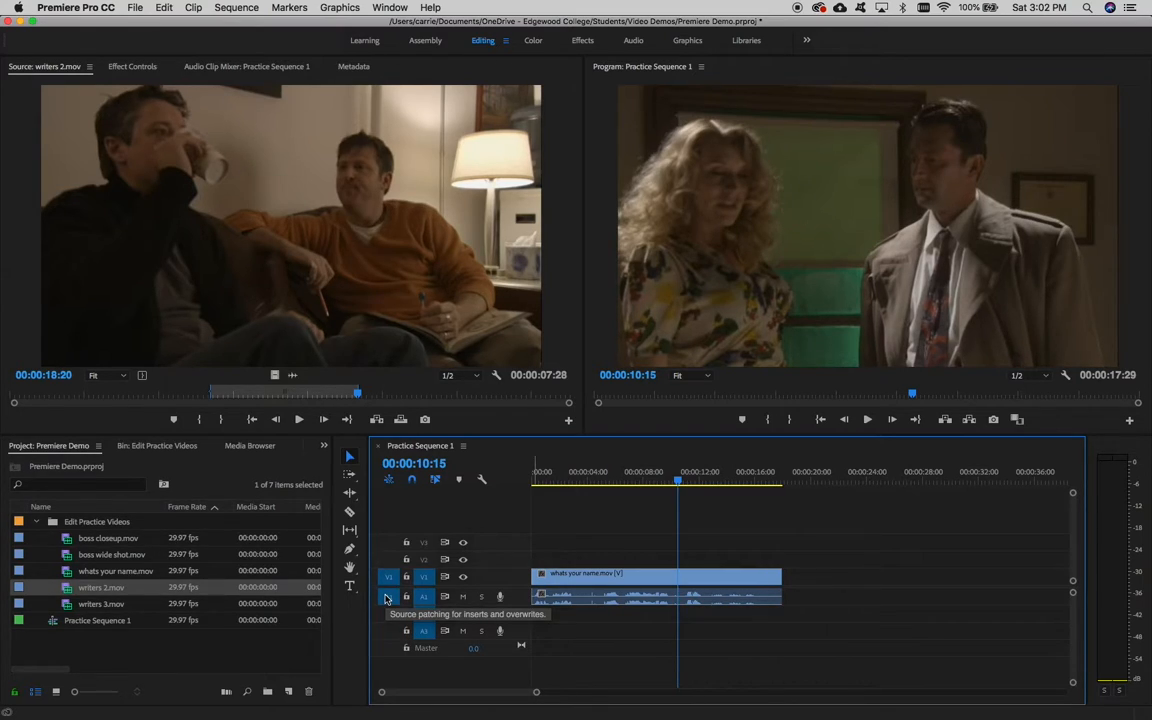
pyautogui.click(388, 597)
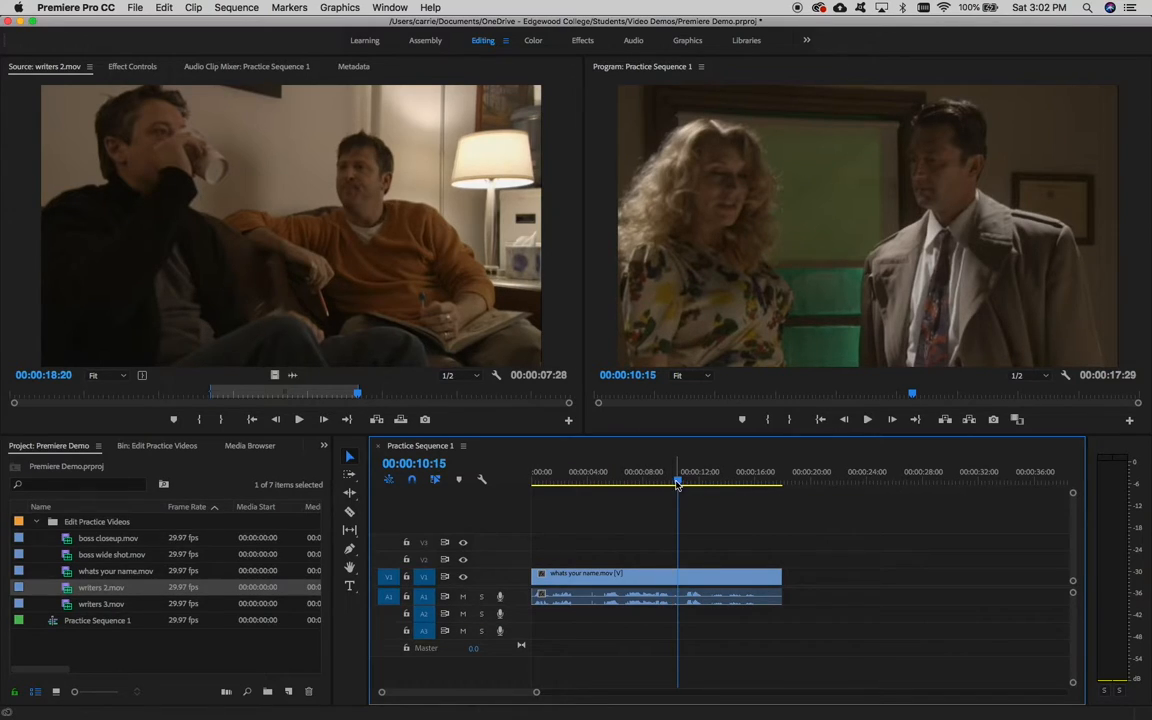
pyautogui.moveTo(678, 482); pyautogui.dragTo(784, 483)
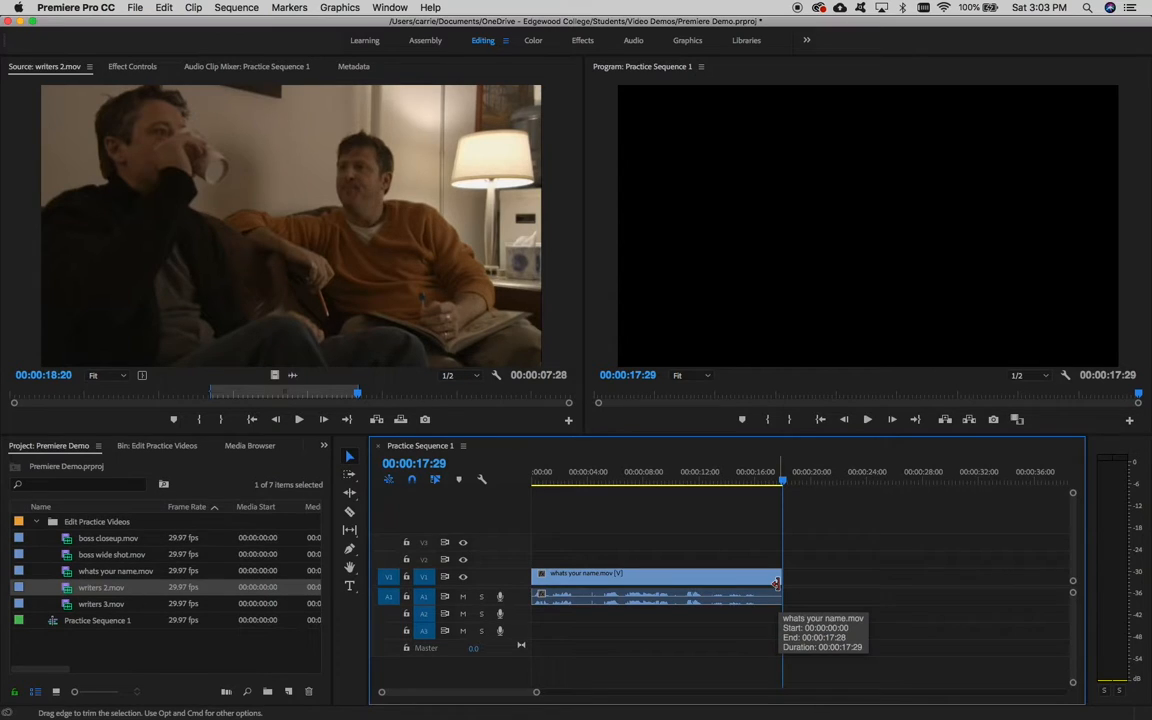
pyautogui.press('.')
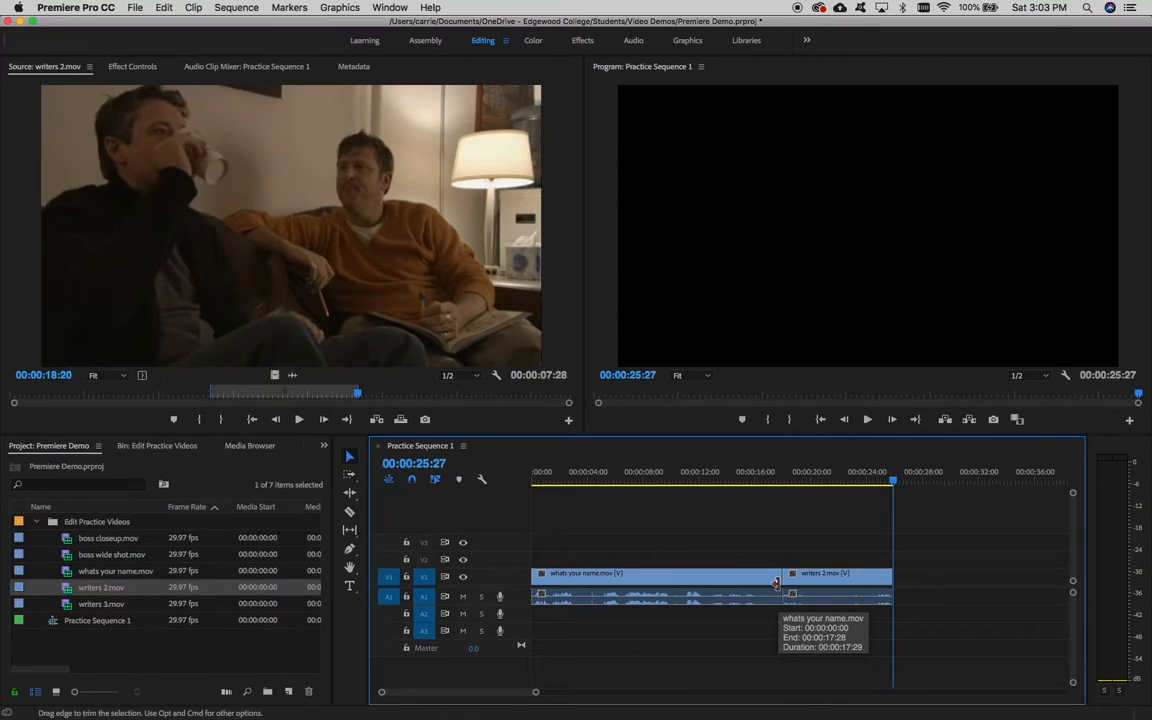
pyautogui.moveTo(892, 482); pyautogui.dragTo(761, 484)
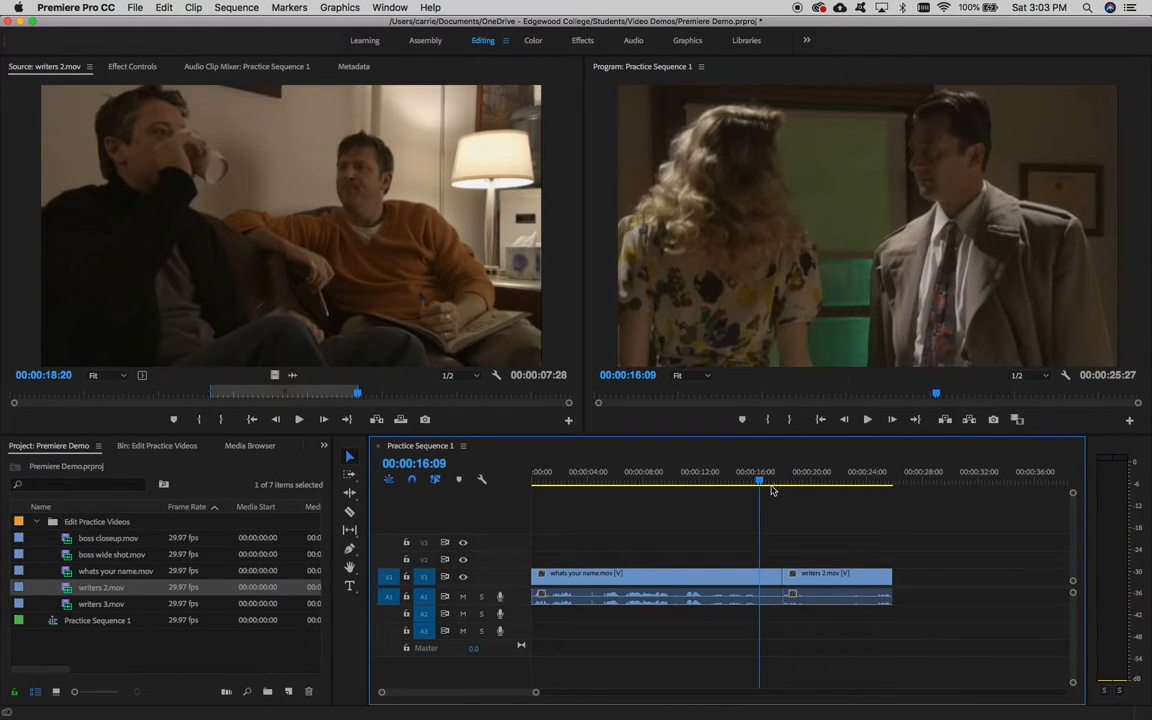
pyautogui.press('space')
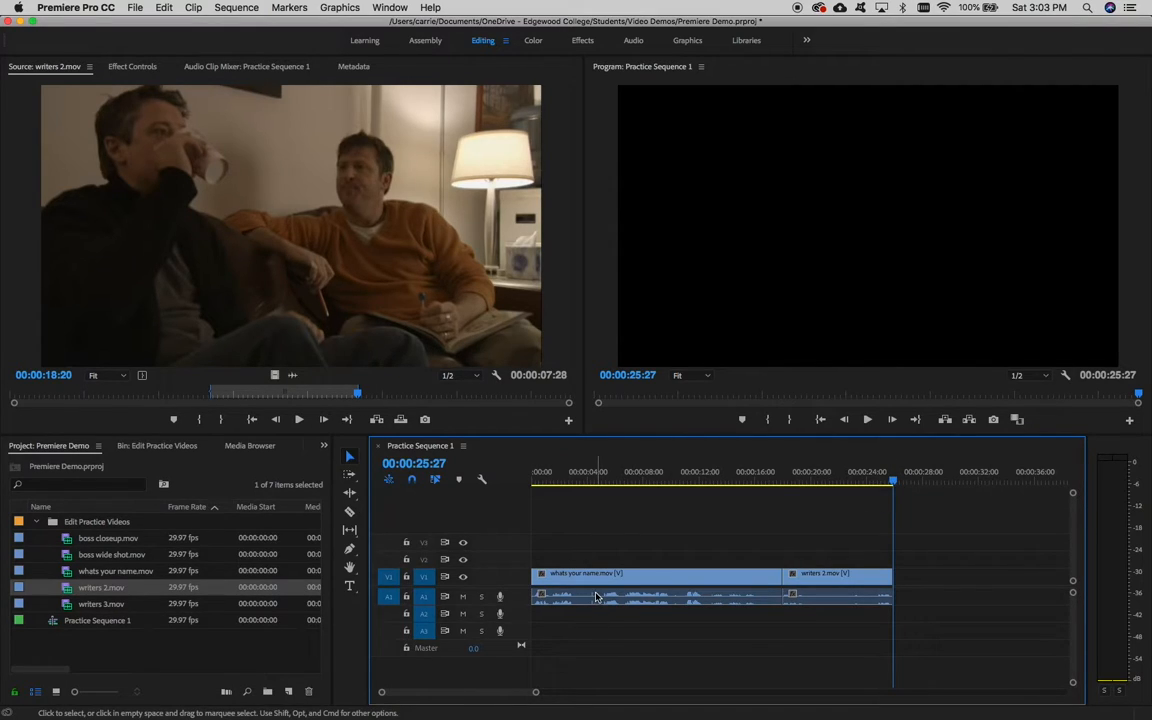
# - Reopen whats your name.mov in the Source Monitor and mark a new In point one frame before its previous end, at 00:00:18:17
pyautogui.doubleClick(67, 574)
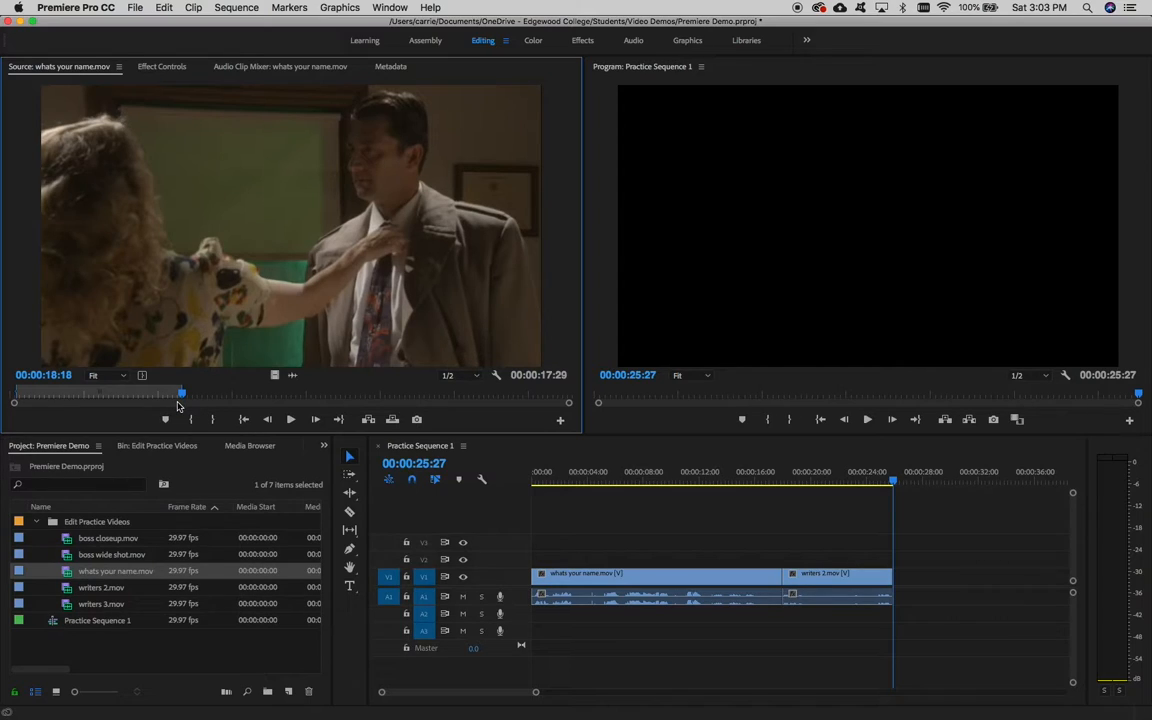
pyautogui.moveTo(183, 388); pyautogui.dragTo(182, 388)
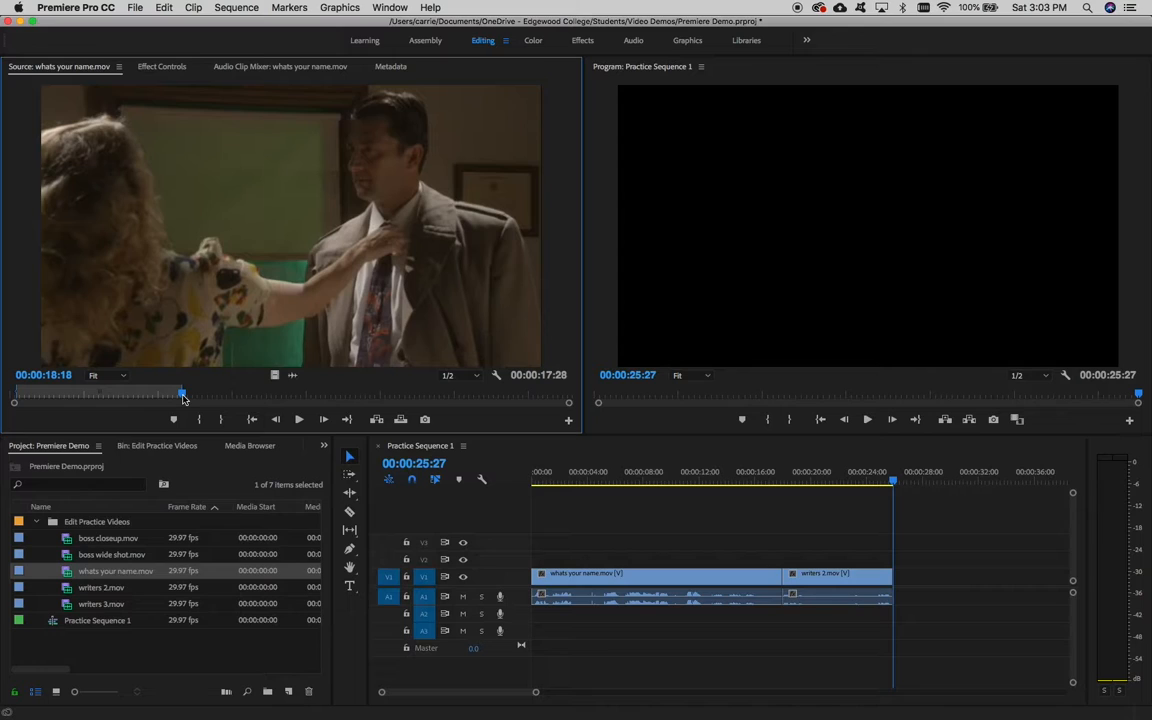
pyautogui.moveTo(182, 396)
pyautogui.mouseDown()
pyautogui.moveTo(193, 395)
pyautogui.moveTo(182, 396)
pyautogui.mouseUp()
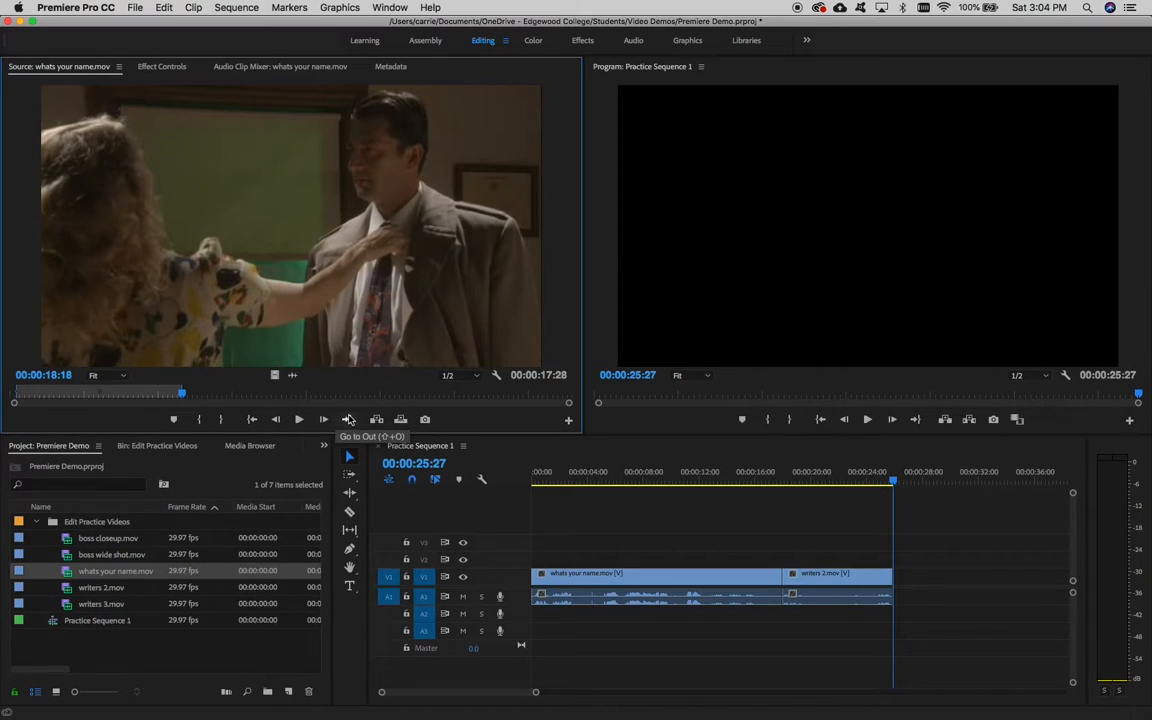
pyautogui.press('Left')
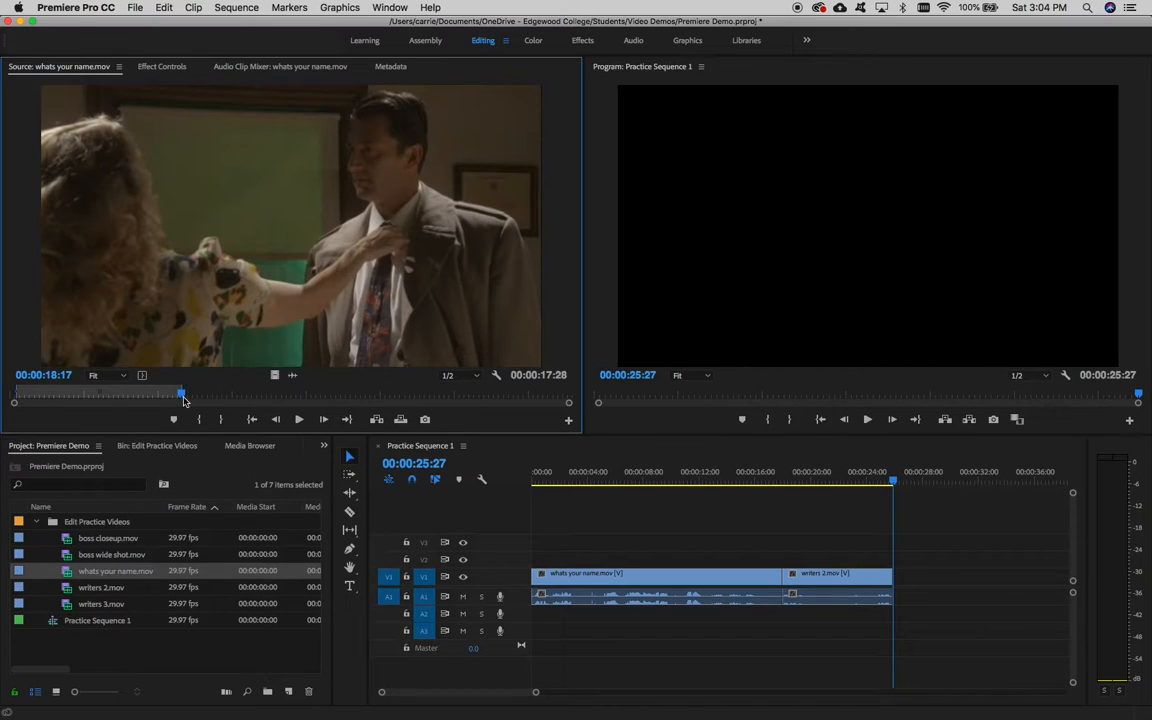
pyautogui.press('i')
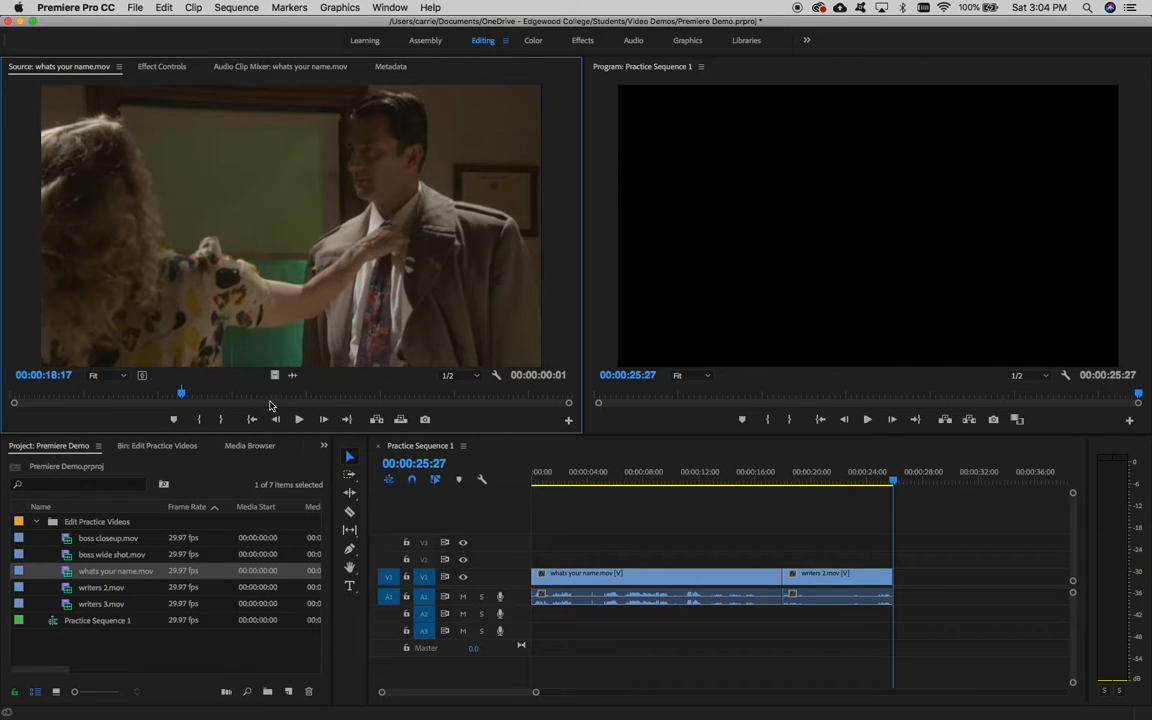
# - Play on through whats your name.mov from its new In point to find the section's end
pyautogui.press('space')
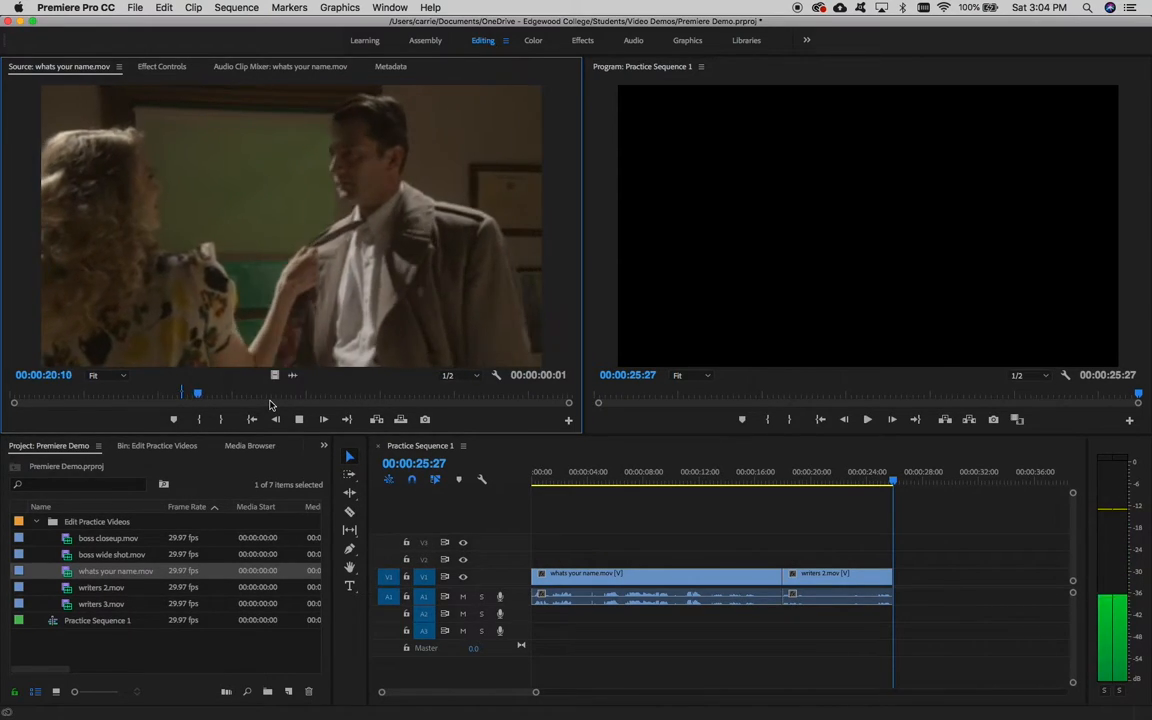